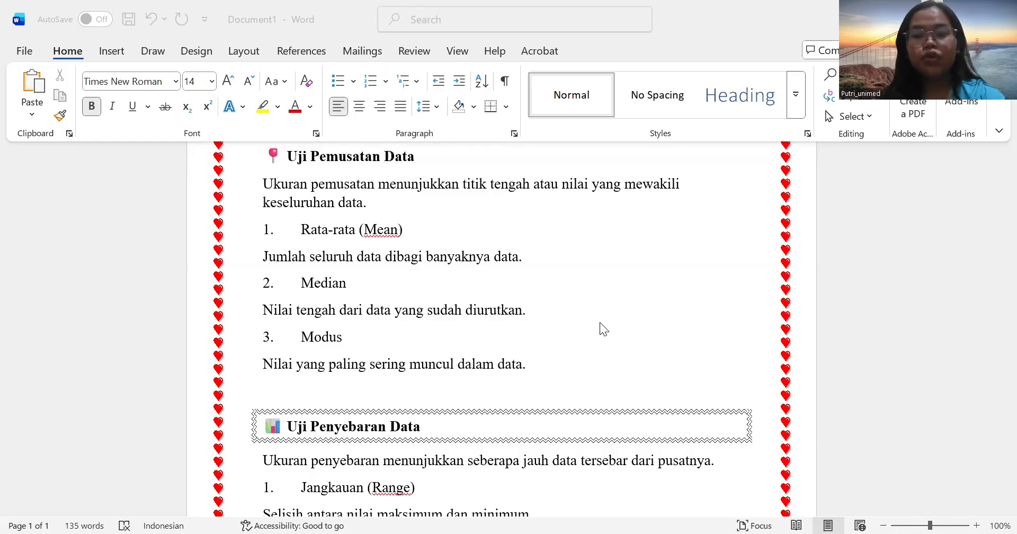
scroll(600, 323, "down", 5)
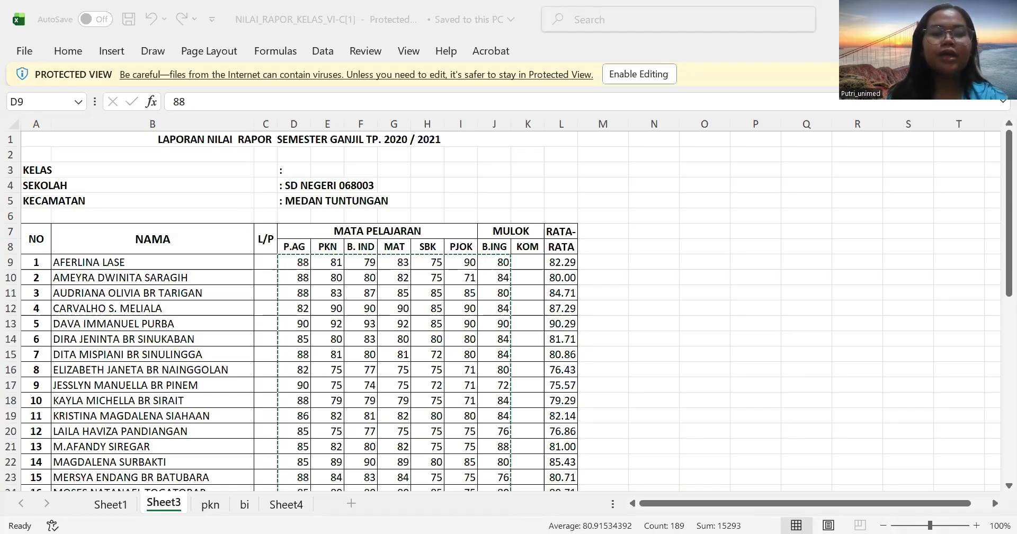
Copy the subject scores in D9:J35 of Sheet3 and paste them into the empty SPSS dataset, starting at the first cell
scroll(397, 303, "down", 1)
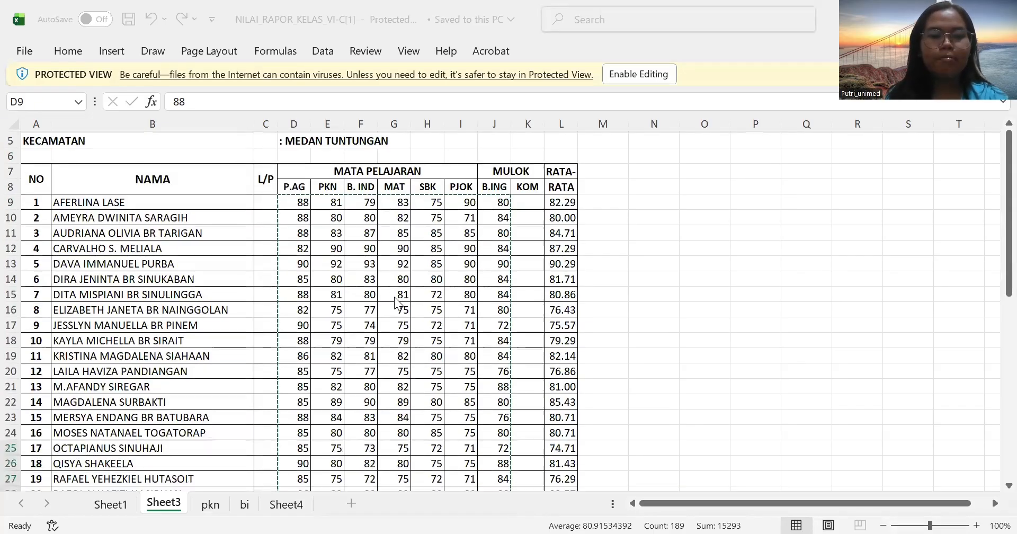
scroll(371, 276, "down", 1)
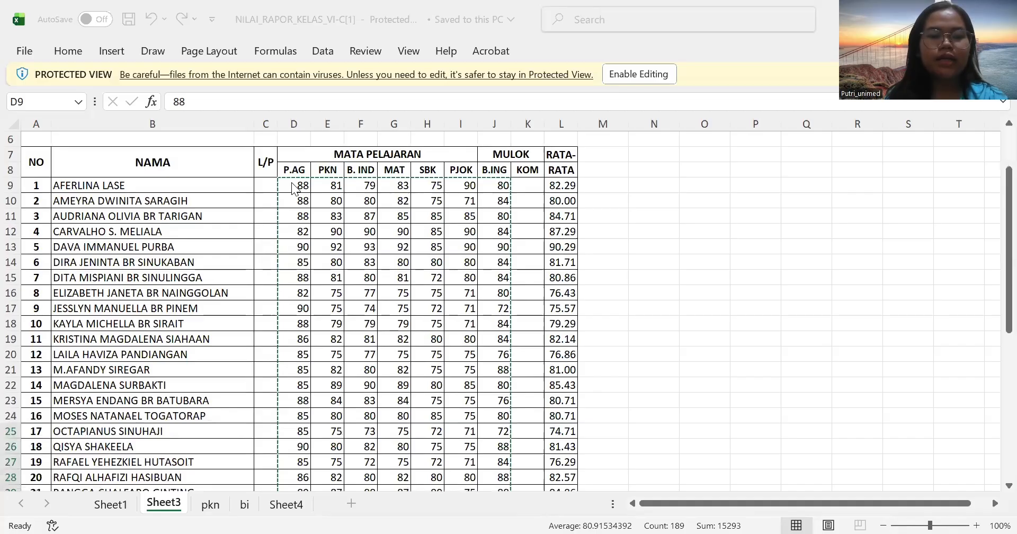
left_click_drag(296, 189, 460, 497)
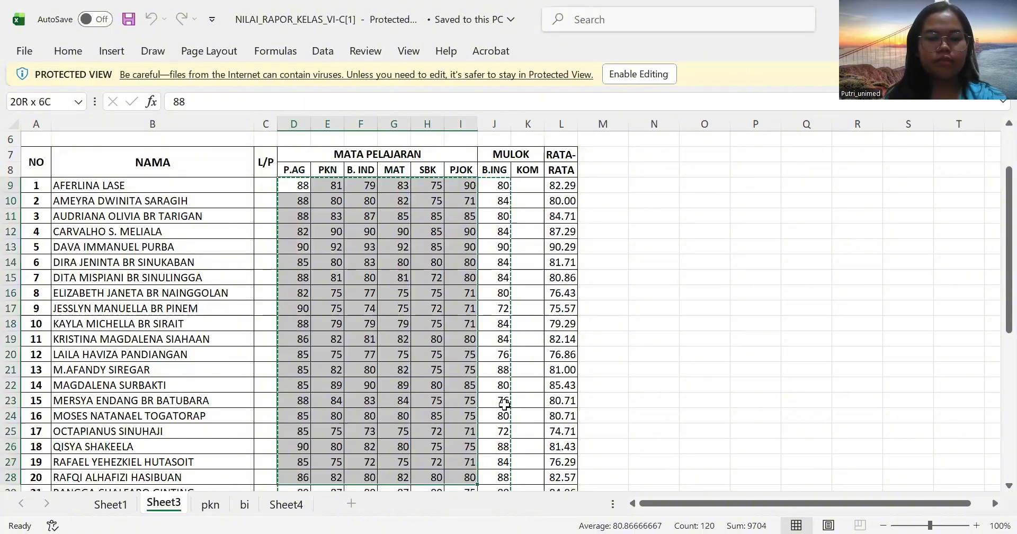
left_click_drag(433, 349, 494, 400)
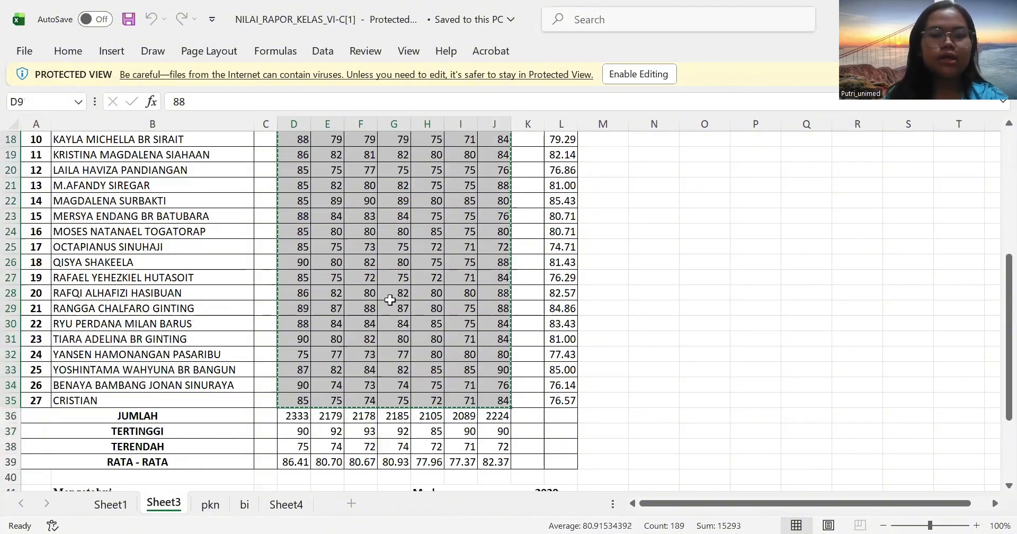
right_click(415, 189)
left_click(430, 161)
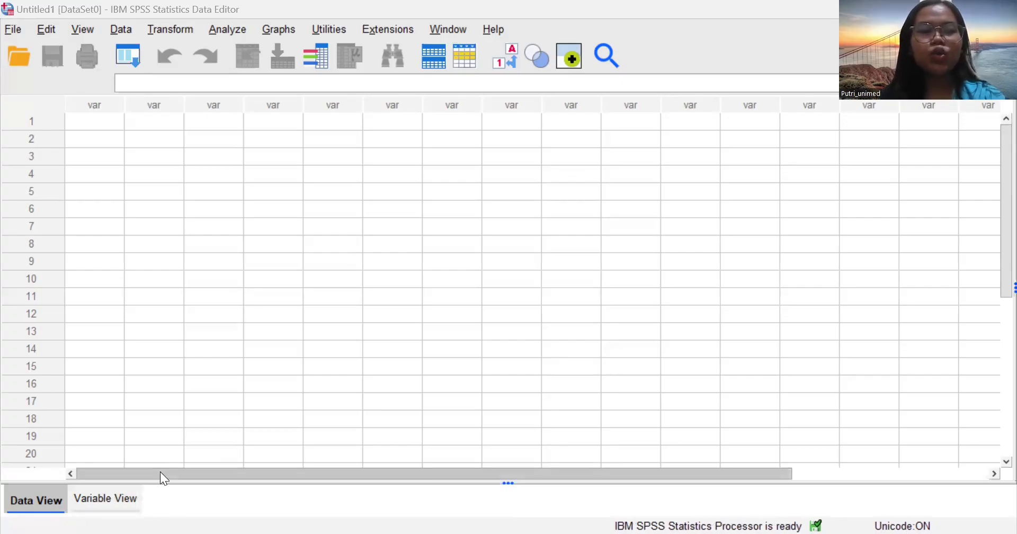
left_click(106, 123)
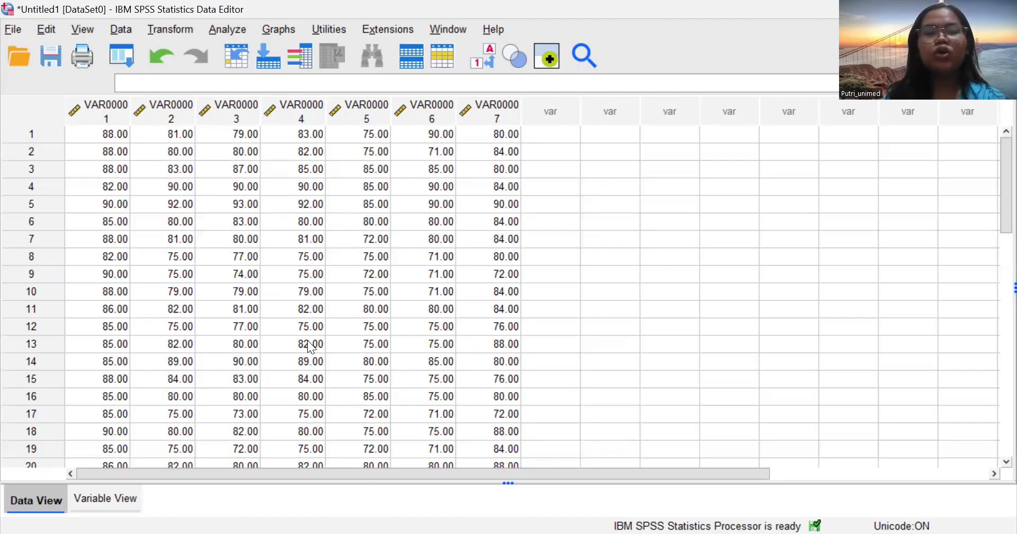
In the variable definitions, rename the first variable as Agama and set its decimals to 0
left_click(123, 506)
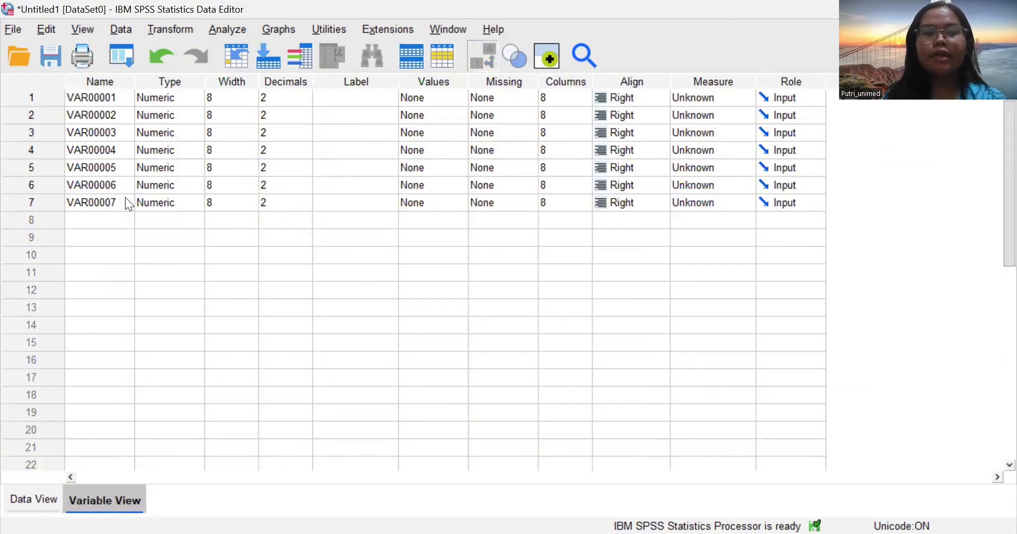
double_click(123, 104)
key("BackSpace")
key("BackSpace")
key("BackSpace")
key("BackSpace")
key("BackSpace")
key("BackSpace")
key("BackSpace")
key("BackSpace")
type("Agama")
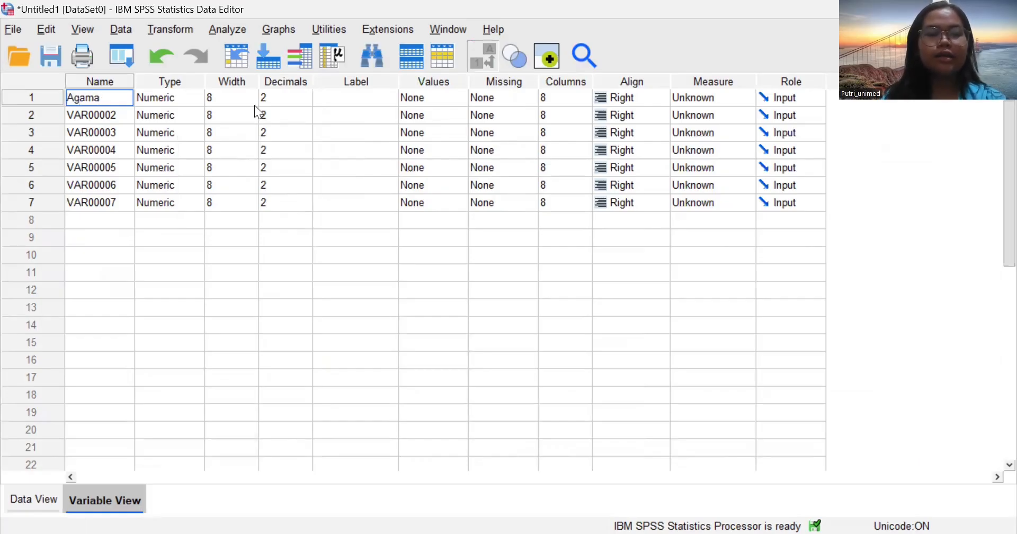
left_click(280, 98)
left_click(306, 102)
Rename the second variable as Pkn and set its decimals to 0
left_click(117, 115)
key("BackSpace")
key("BackSpace")
key("BackSpace")
key("BackSpace")
key("BackSpace")
key("BackSpace")
key("BackSpace")
key("BackSpace")
type("Pkn")
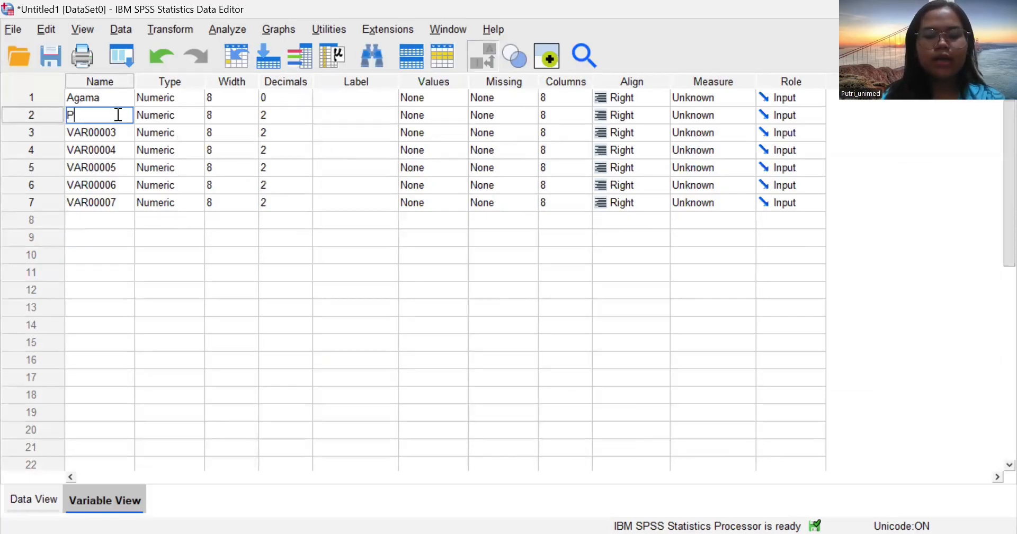
left_click(282, 116)
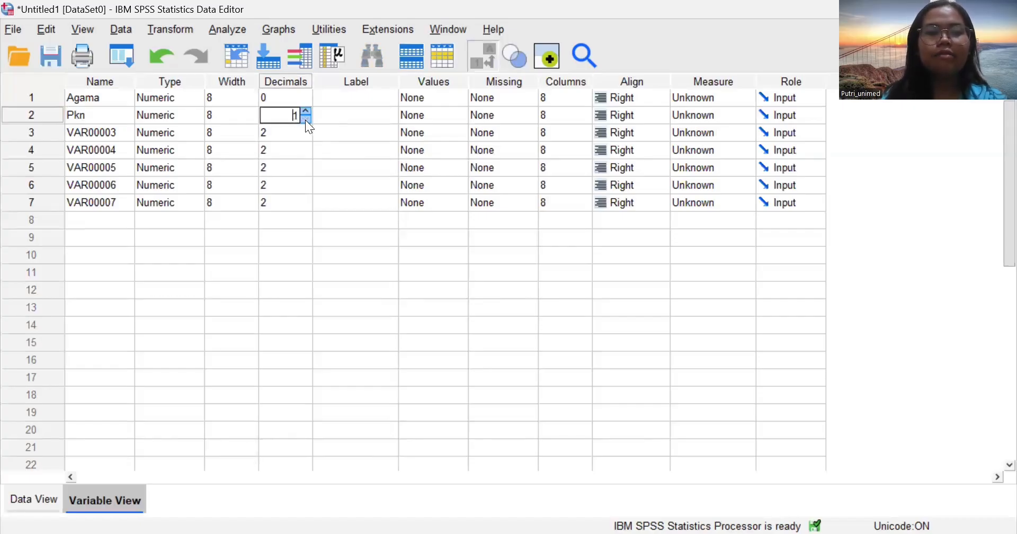
Rename the third variable as Bindo and set its decimals to 0
left_click(123, 127)
key("BackSpace")
key("BackSpace")
key("BackSpace")
key("BackSpace")
key("BackSpace")
key("BackSpace")
key("BackSpace")
key("BackSpace")
type("Bindo")
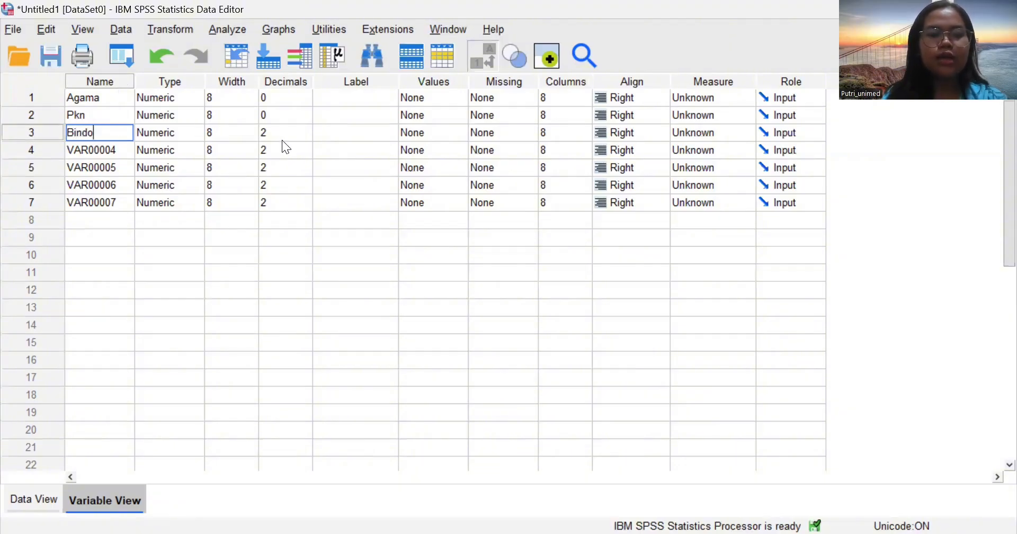
left_click(282, 135)
left_click(307, 137)
Rename the fourth variable as Mtk and set its decimals to 0
left_click(117, 147)
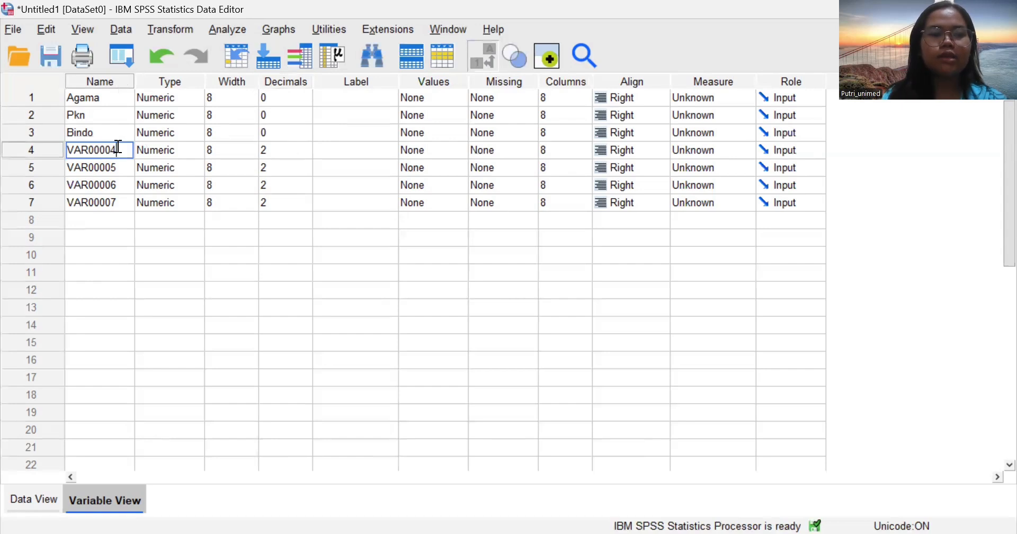
key("BackSpace")
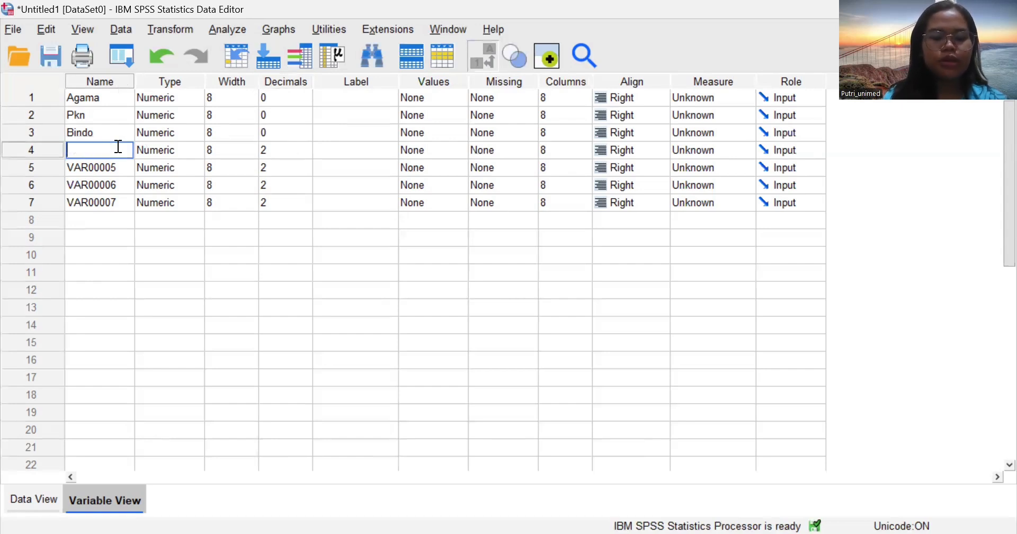
type("M")
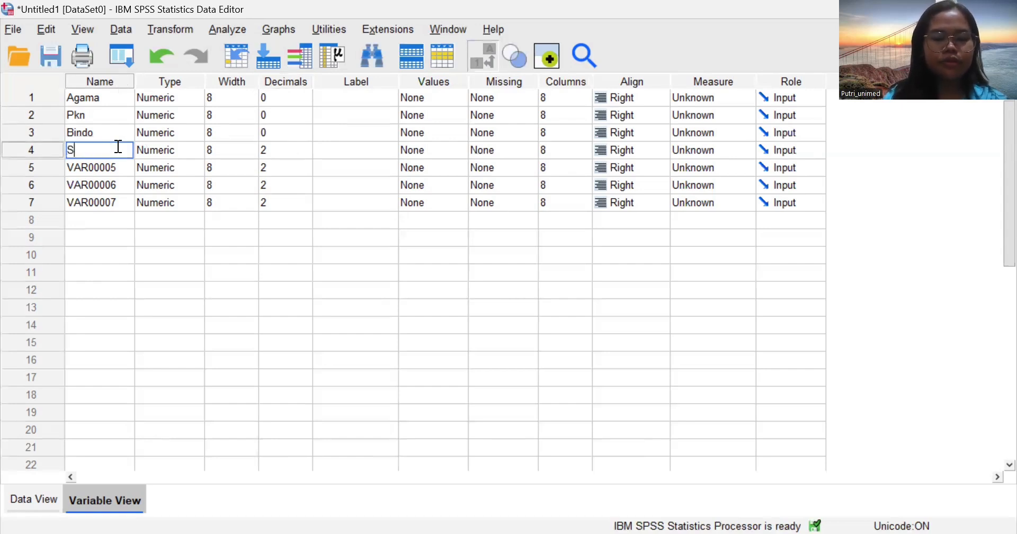
type("tk")
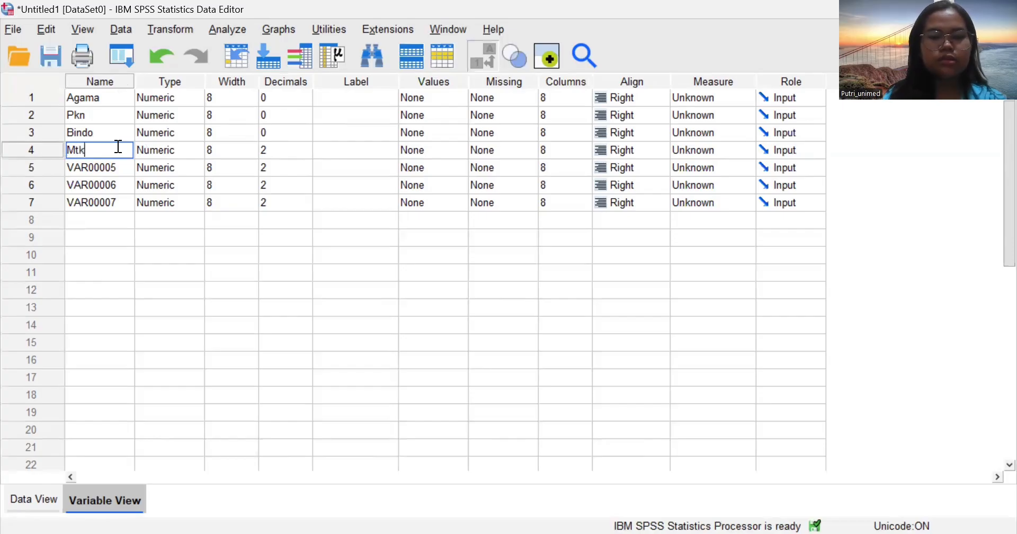
left_click(278, 147)
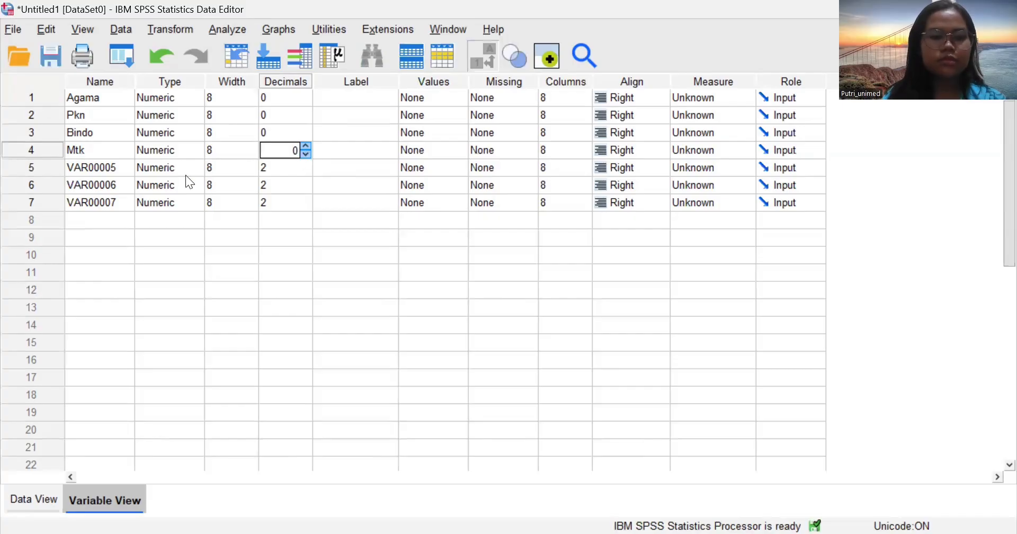
Rename the fifth variable as Sbk and set its decimals to 0
double_click(122, 164)
key("BackSpace")
key("BackSpace")
key("BackSpace")
key("BackSpace")
key("BackSpace")
key("BackSpace")
key("BackSpace")
key("BackSpace")
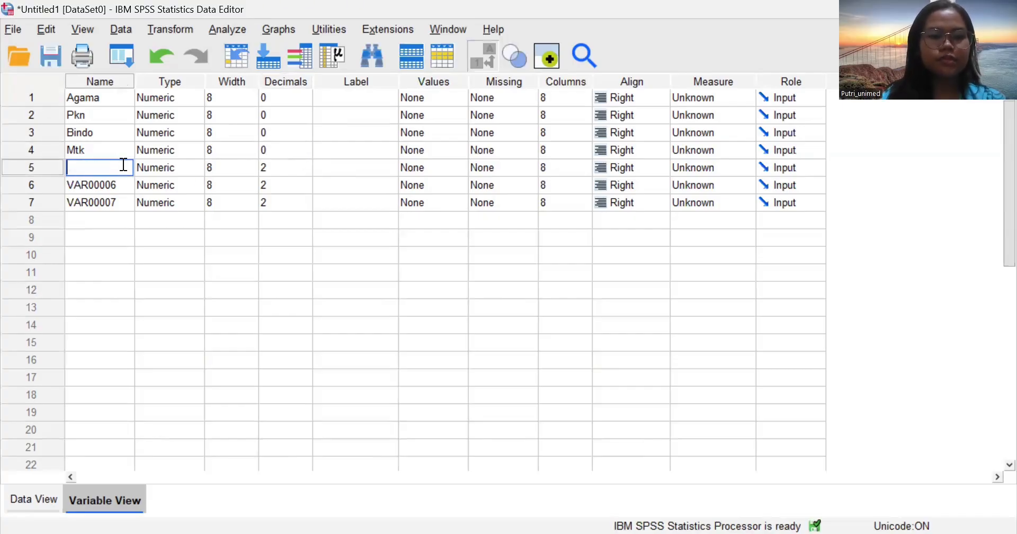
type("Sbk")
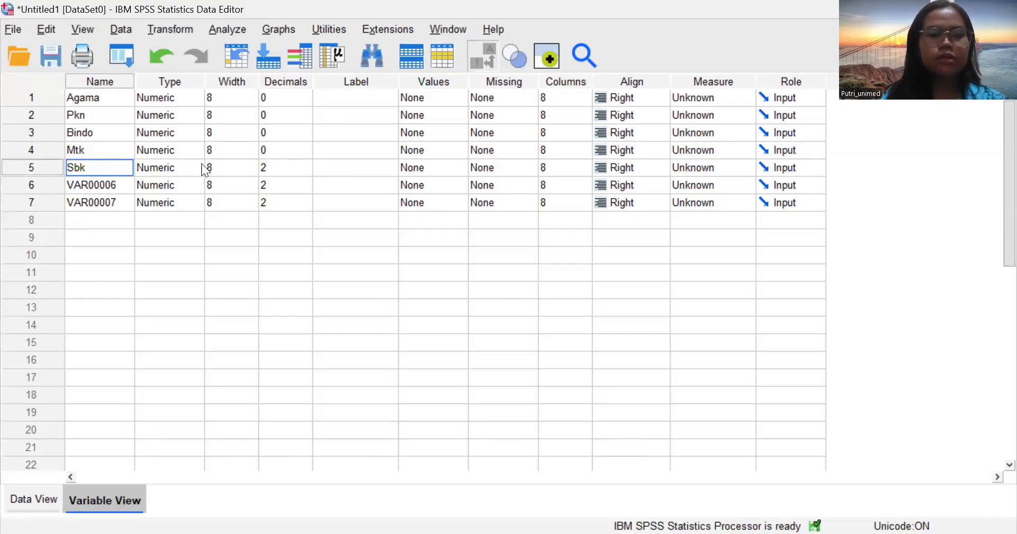
left_click(281, 168)
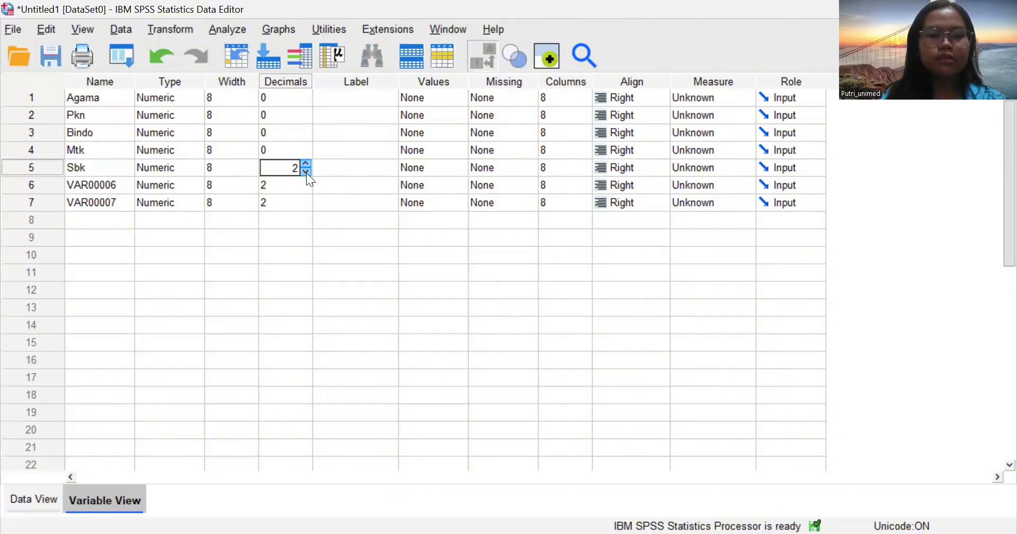
Try to rename the sixth variable as pjok with a trailing space
double_click(124, 185)
key("BackSpace")
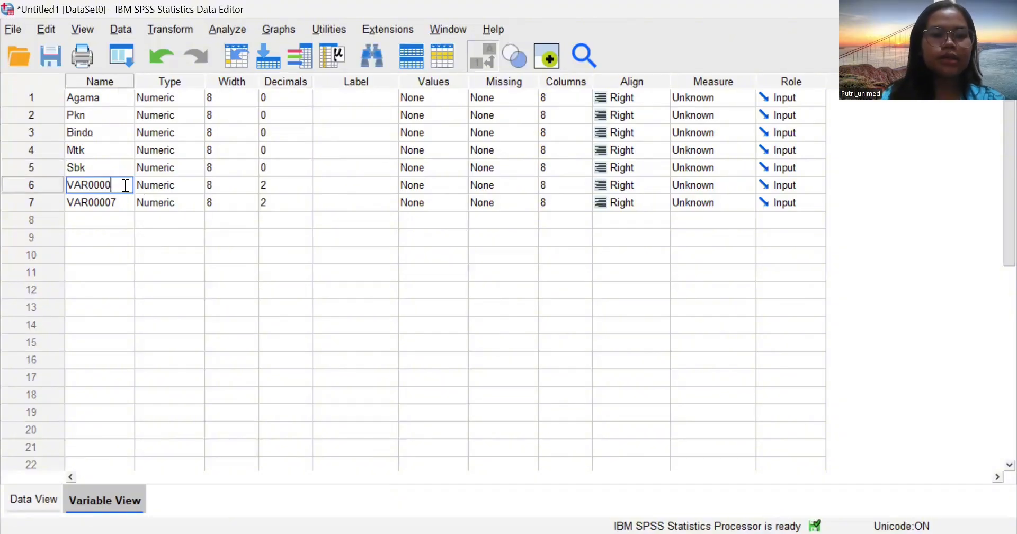
key("BackSpace")
key("BackSpace")
key("BackSpace")
key("BackSpace")
key("BackSpace")
key("BackSpace")
key("BackSpace")
type("pjok")
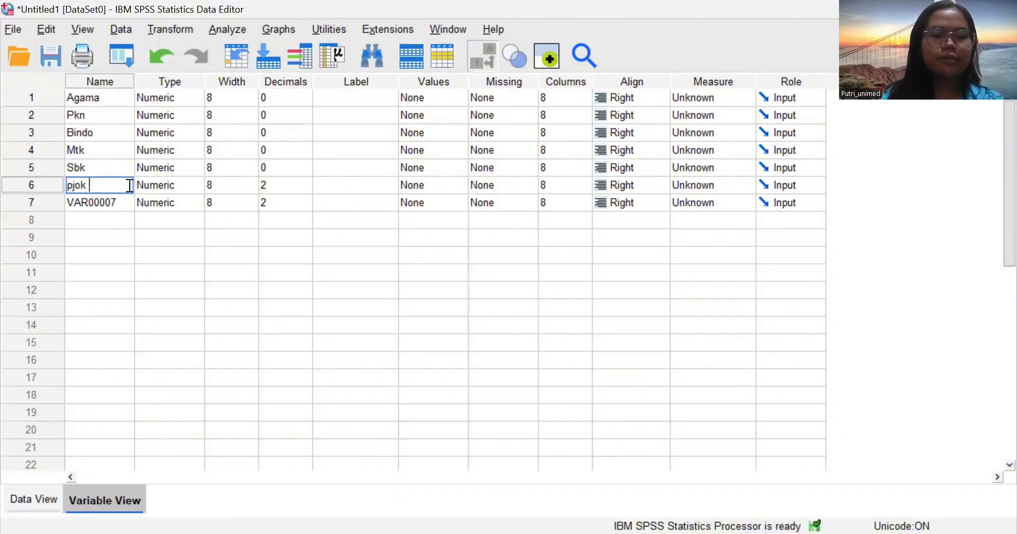
left_click(281, 184)
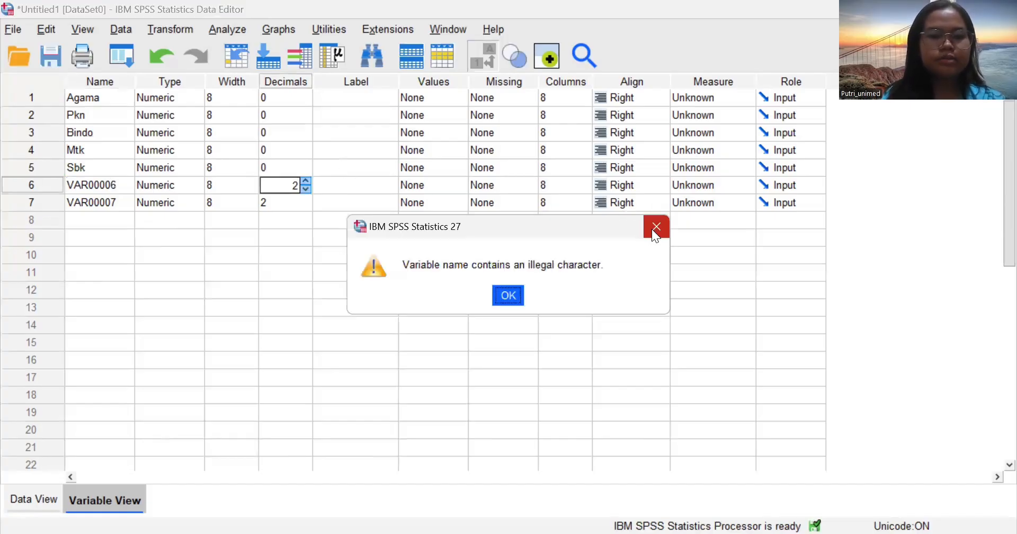
left_click(656, 232)
Rename the sixth variable as PJOK and set its decimals to 0
left_click(123, 185)
key("BackSpace")
key("BackSpace")
key("BackSpace")
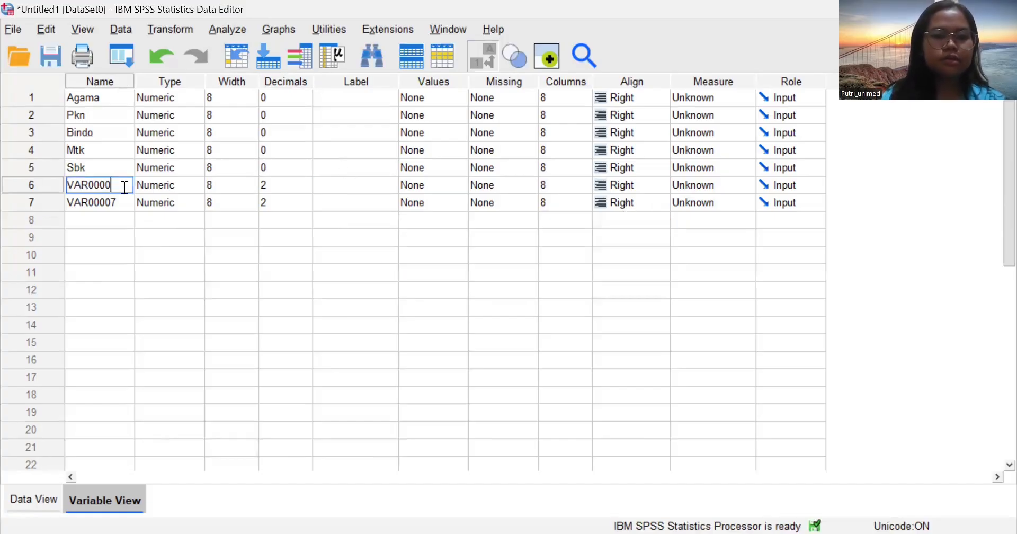
key("BackSpace")
key("BackSpace")
key("BackSpace")
key("BackSpace")
key("BackSpace")
type("PJOK")
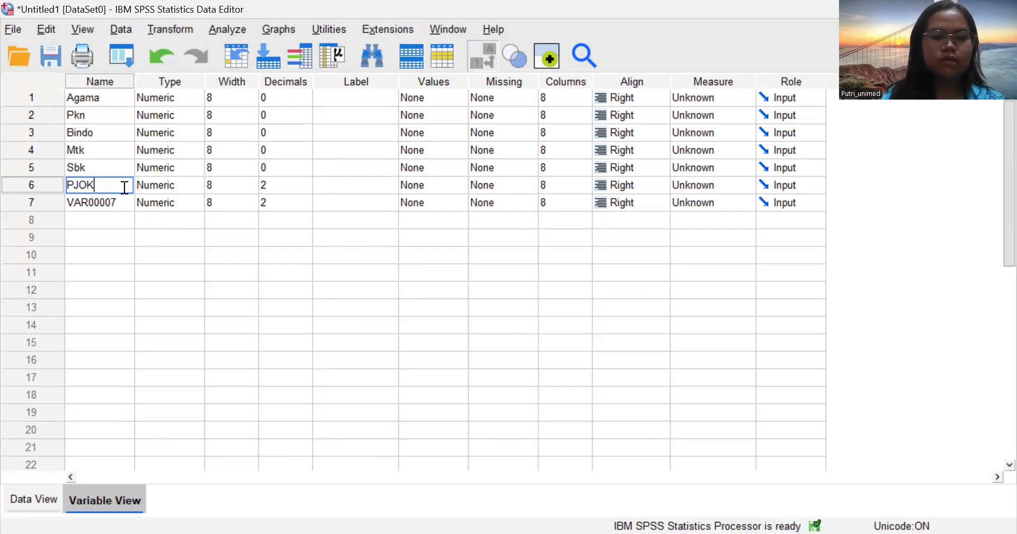
left_click(283, 183)
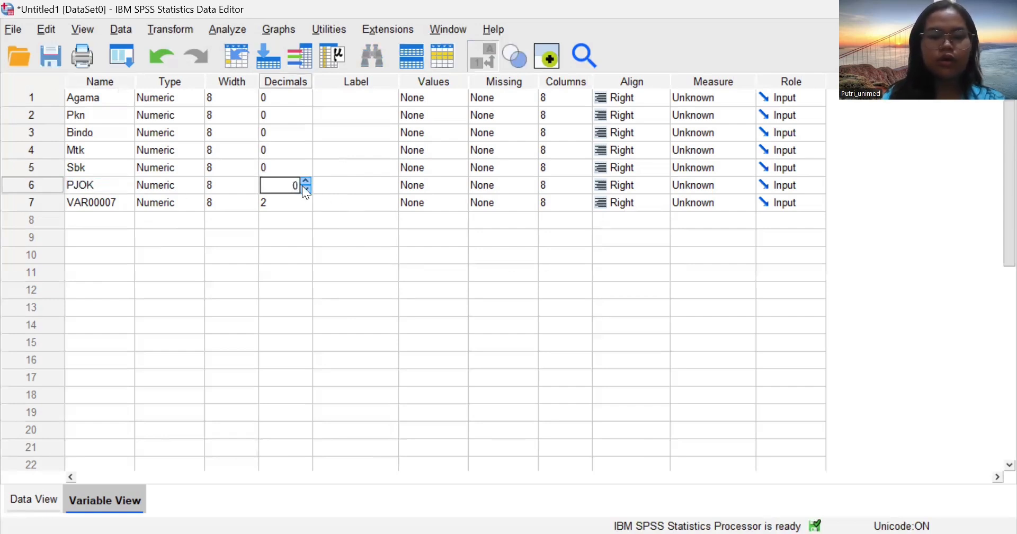
Rename the seventh variable as Bing and set its decimals to 0
left_click(126, 203)
key("BackSpace")
key("BackSpace")
key("BackSpace")
key("BackSpace")
key("BackSpace")
key("BackSpace")
key("BackSpace")
key("BackSpace")
type("Bing")
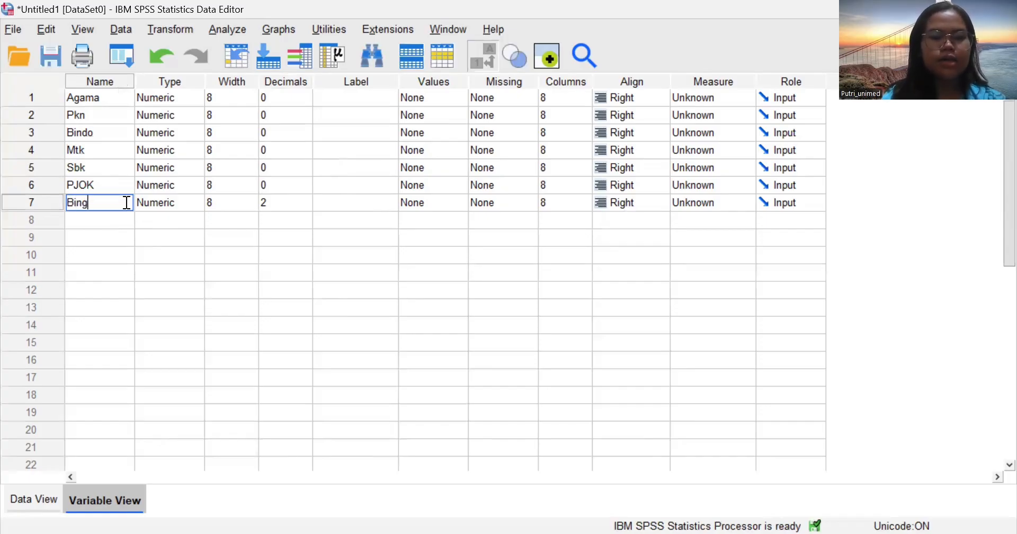
left_click(285, 203)
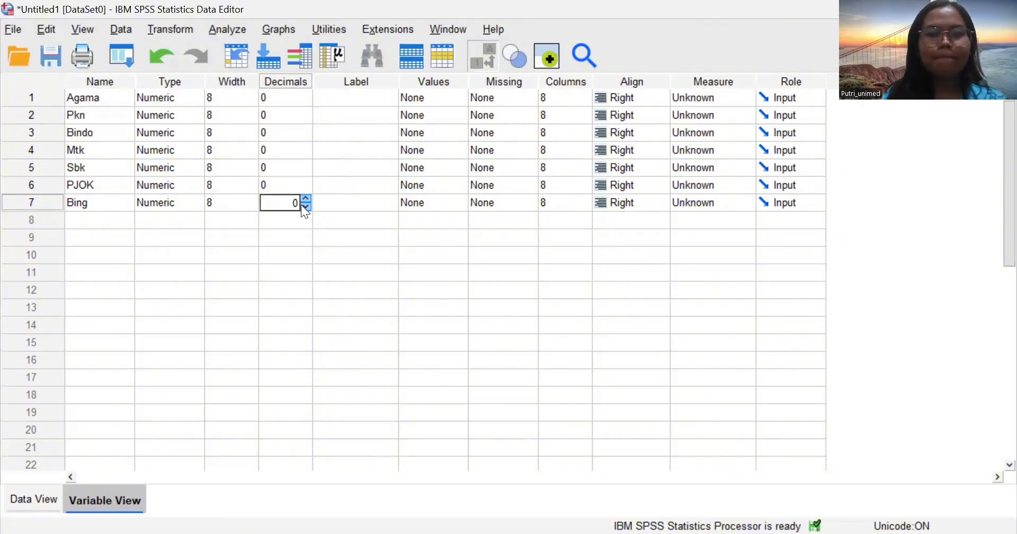
Set the measurement level of all seven variables, from Agama through Bing, to Scale
left_click(724, 97)
left_click(723, 97)
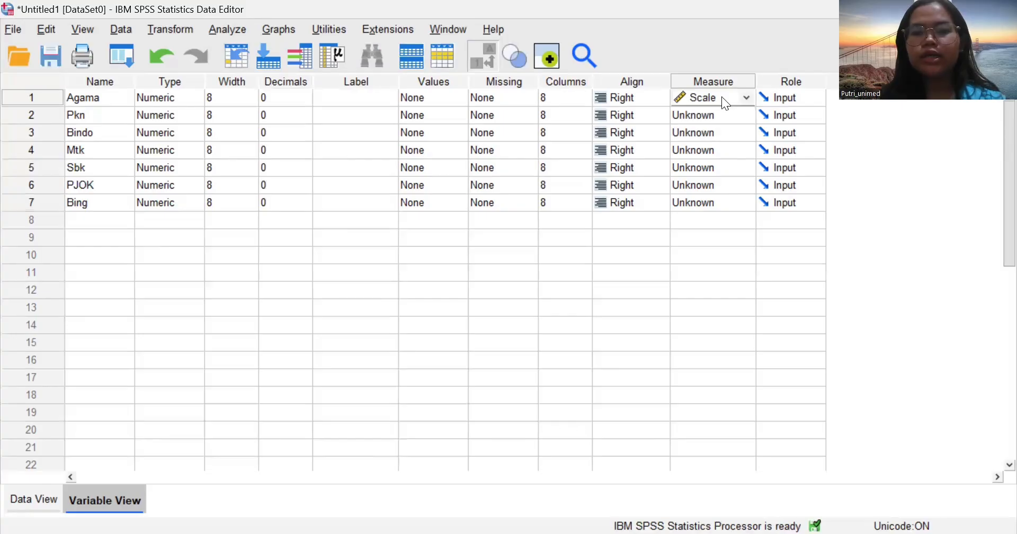
left_click(722, 122)
left_click(721, 128)
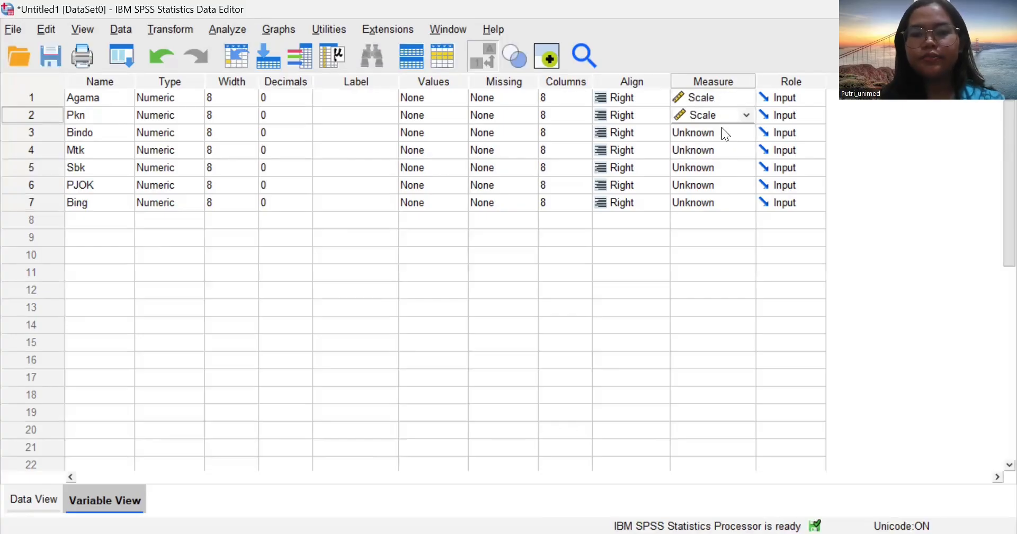
left_click(722, 131)
left_click(721, 149)
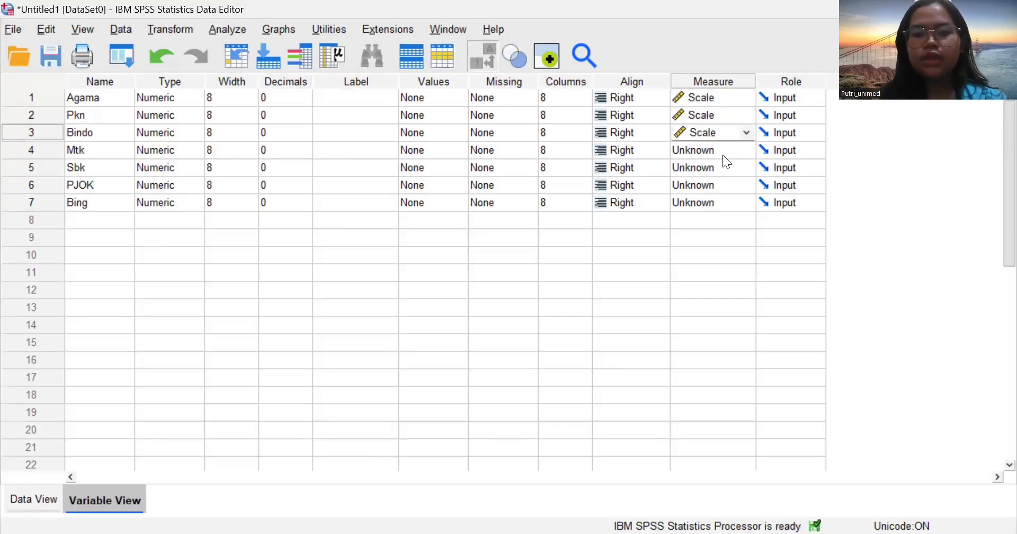
left_click(723, 154)
left_click(718, 168)
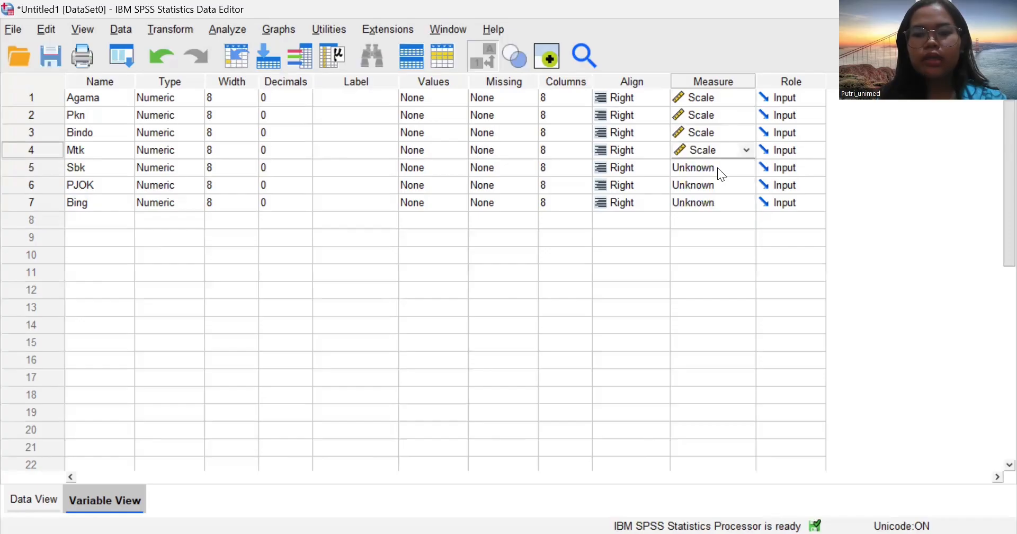
left_click(718, 168)
left_click(716, 170)
left_click(717, 184)
left_click(718, 182)
left_click(718, 182)
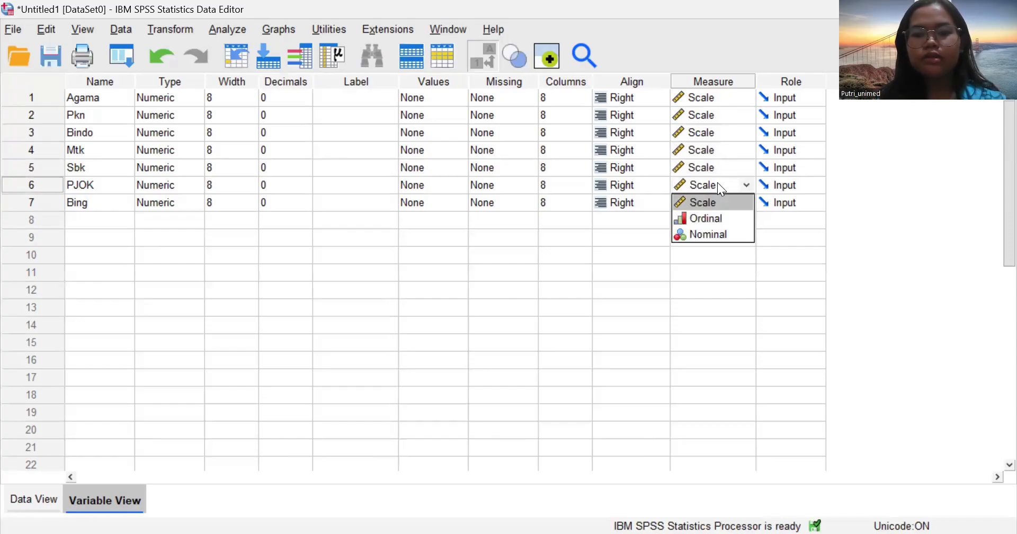
left_click(723, 197)
left_click(723, 202)
left_click(722, 204)
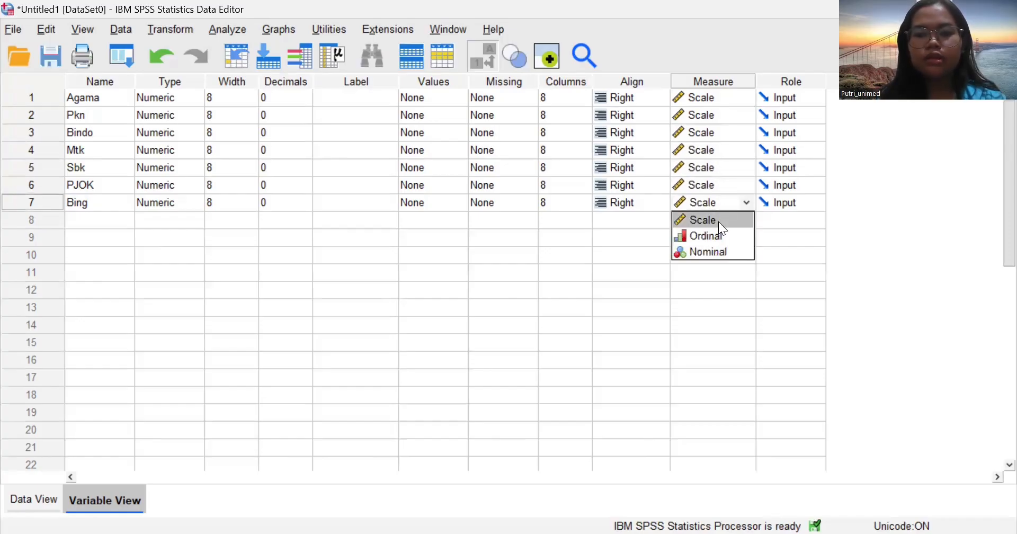
left_click(719, 221)
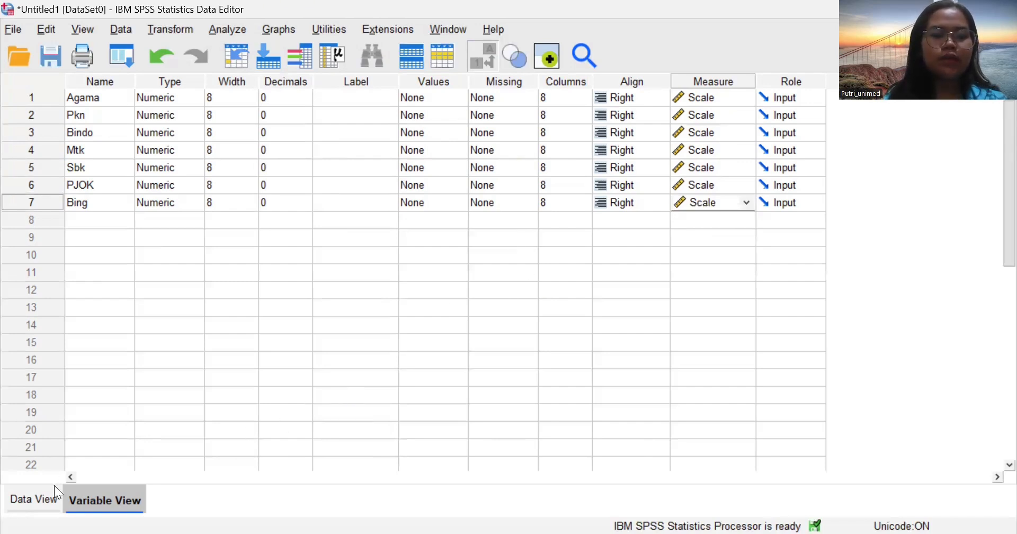
Set up a Frequencies analysis of the score data with all seven variables, Agama through Bing, as the analysed variables
left_click(47, 500)
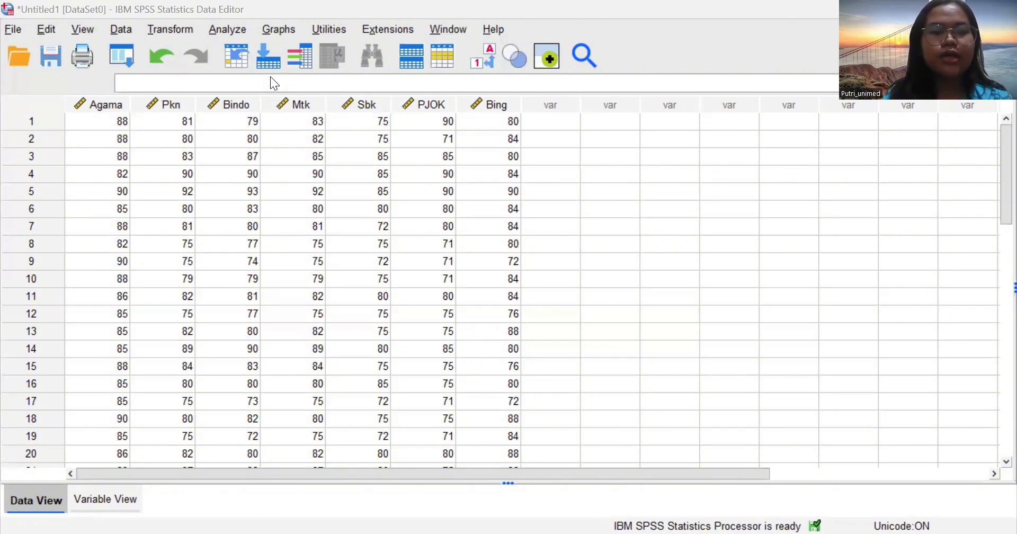
key("alt+a")
mouse_move(270, 74)
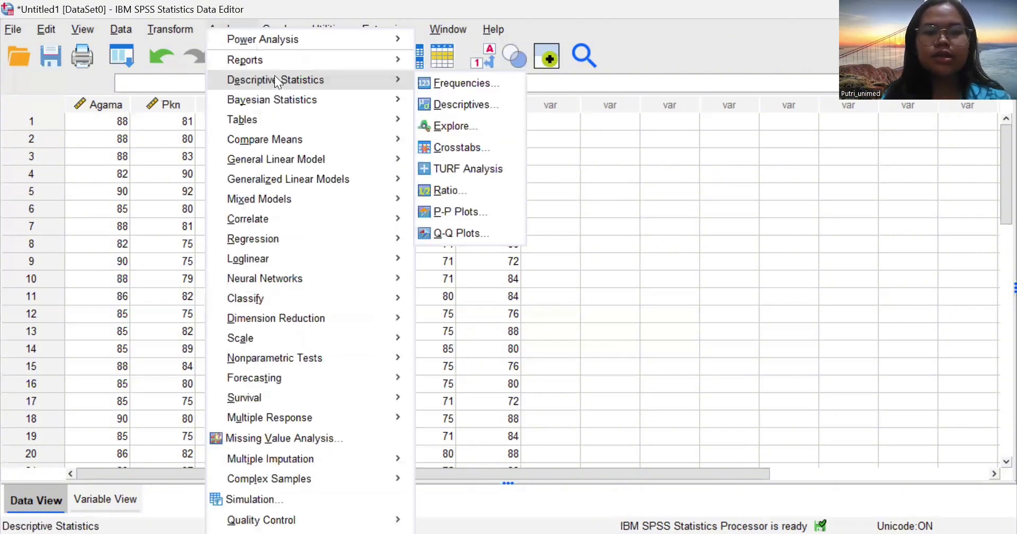
left_click(431, 82)
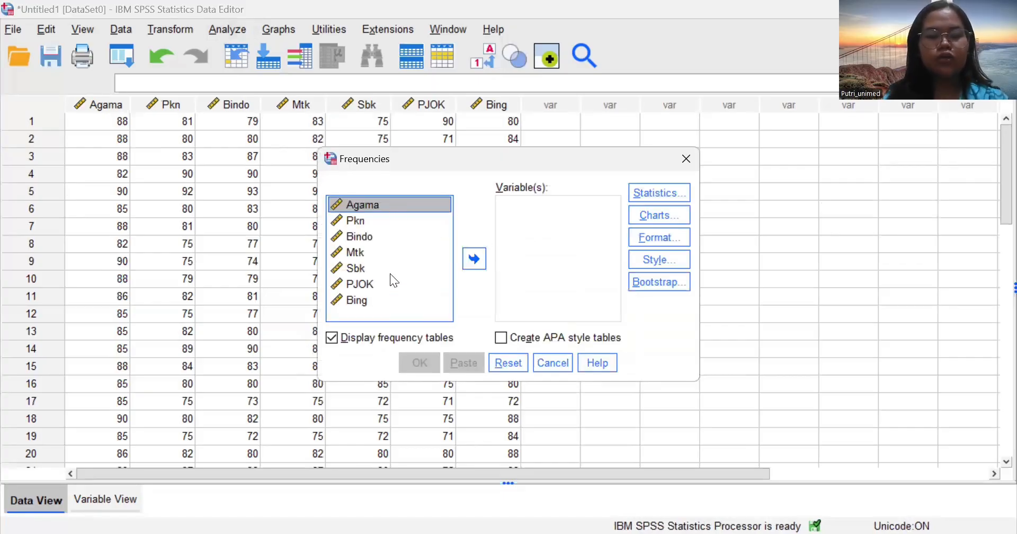
key("ctrl+a")
left_click(476, 258)
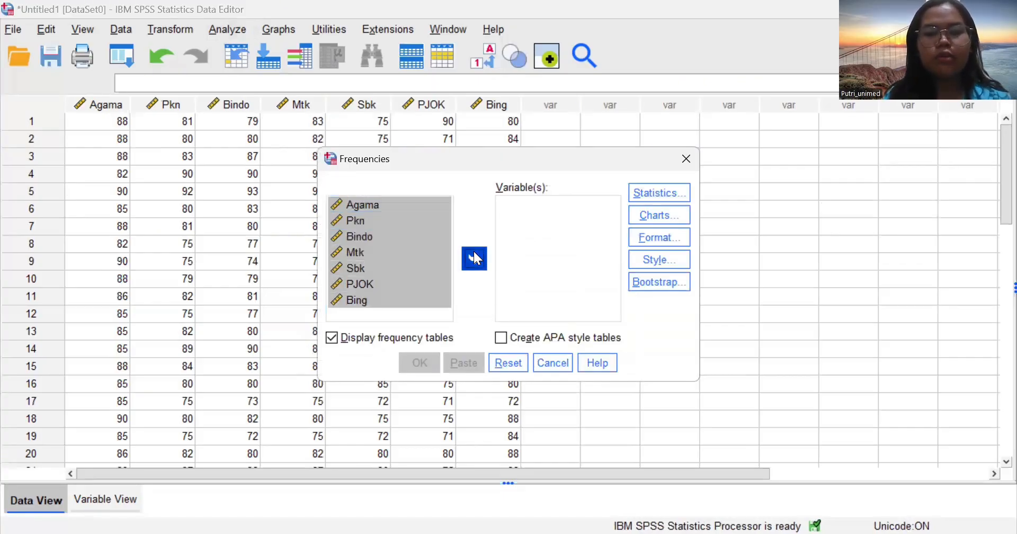
Include the mean, median, mode and sum as central tendency statistics in the Frequencies analysis
left_click(661, 194)
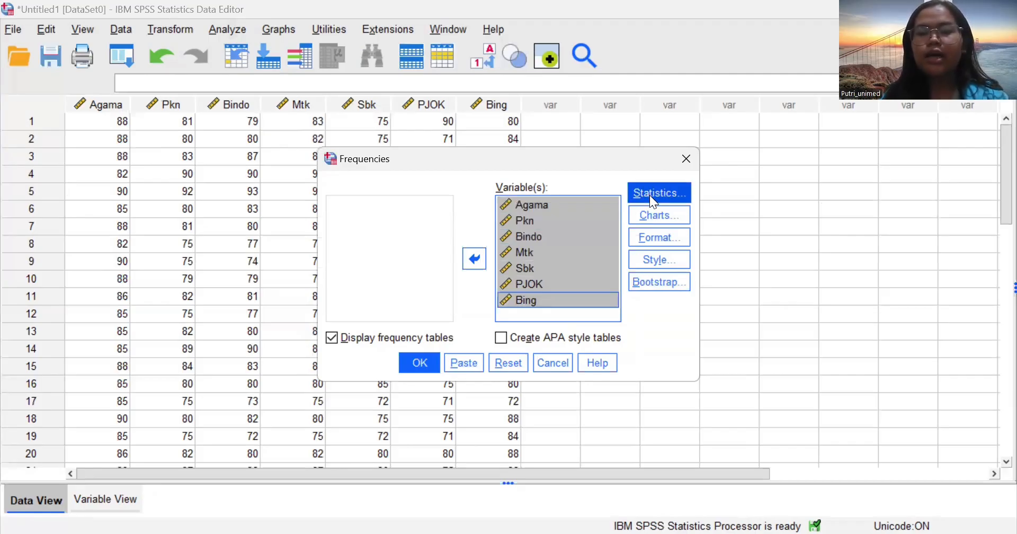
left_click(652, 197)
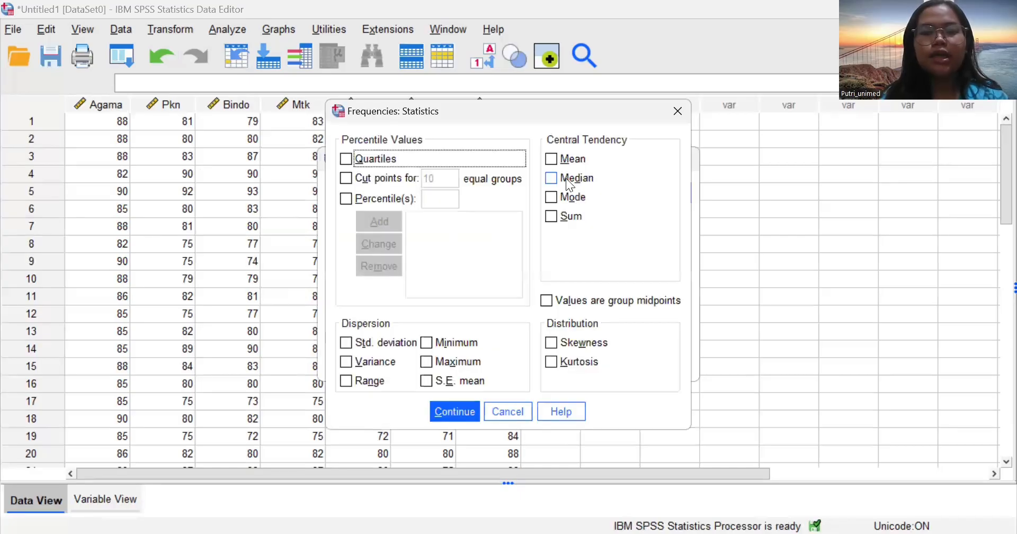
left_click(552, 158)
left_click(551, 177)
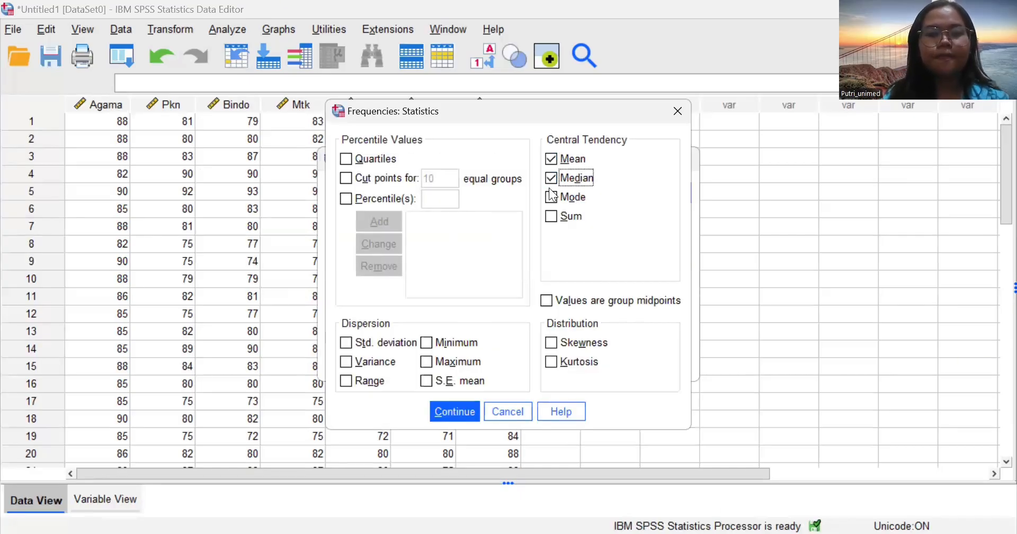
left_click(551, 197)
left_click(551, 216)
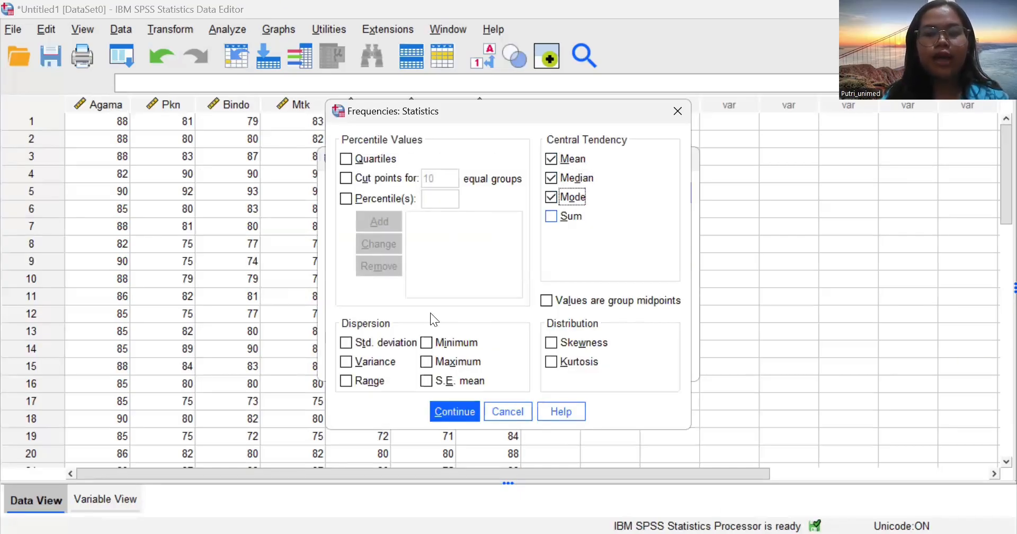
Add standard deviation, variance, range, minimum and maximum as dispersion statistics and run the Frequencies analysis
left_click(348, 341)
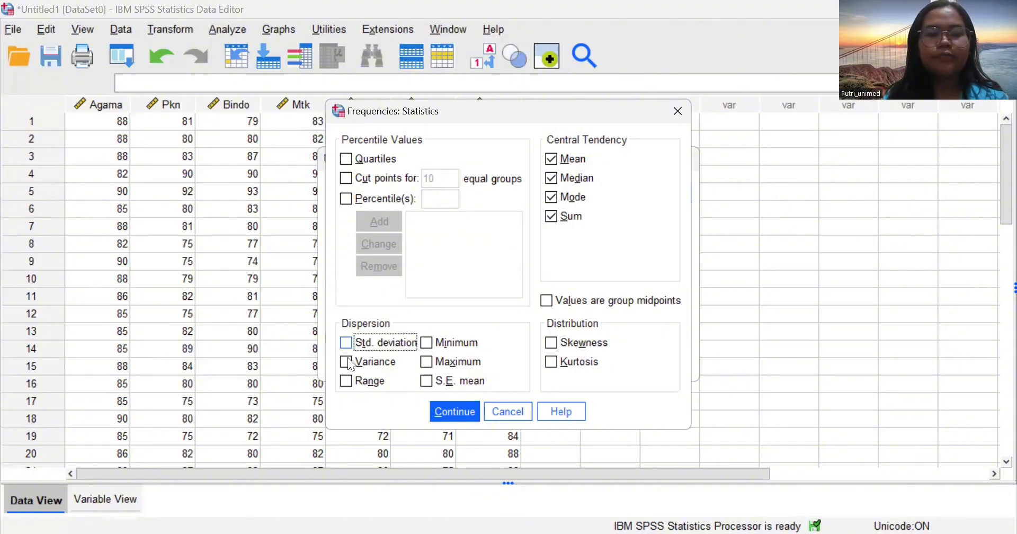
left_click(348, 362)
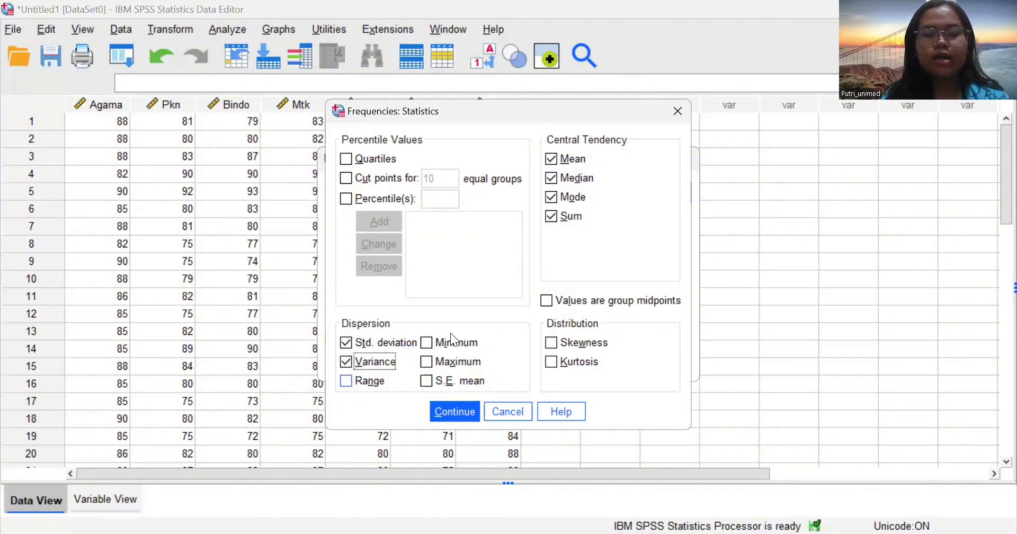
left_click(429, 352)
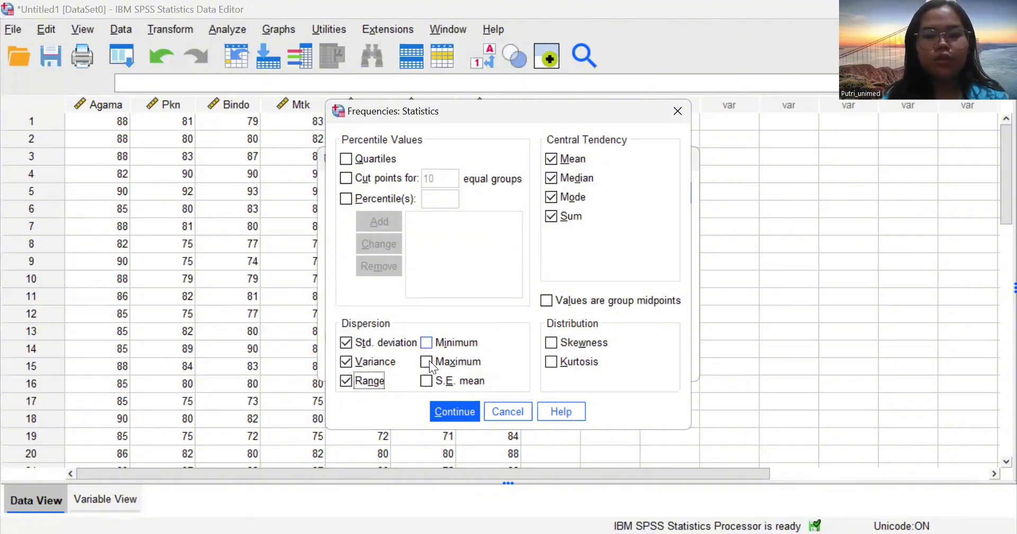
left_click(429, 361)
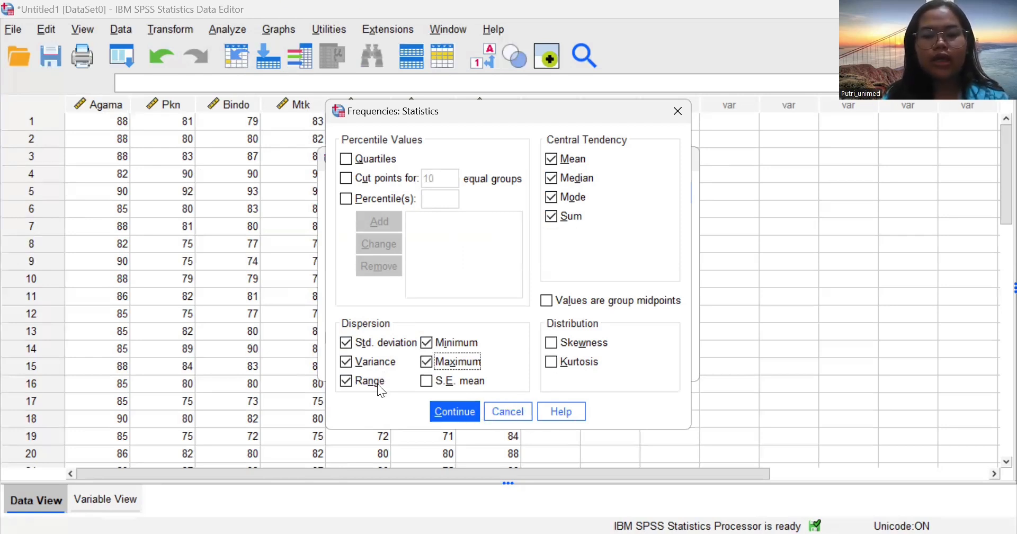
left_click(463, 414)
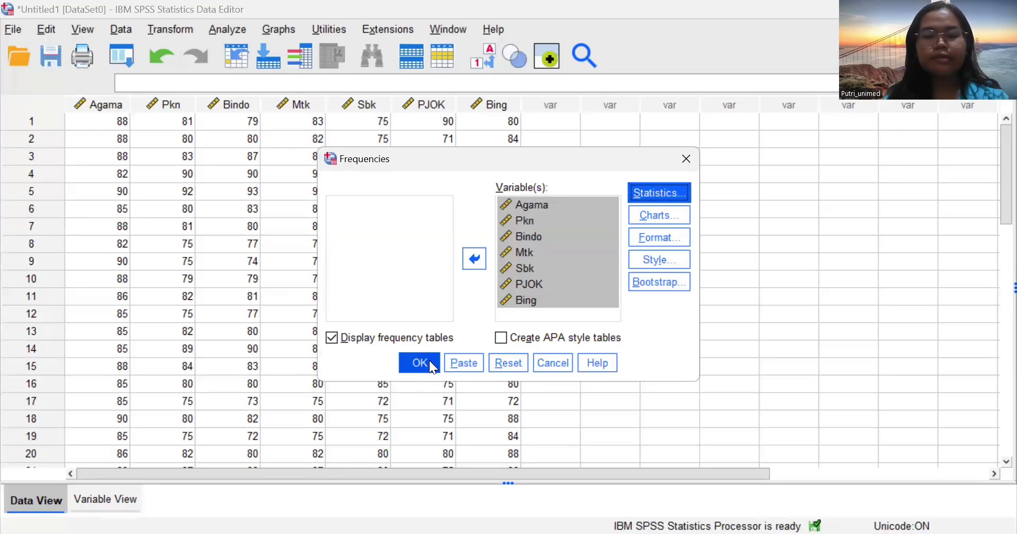
left_click(419, 363)
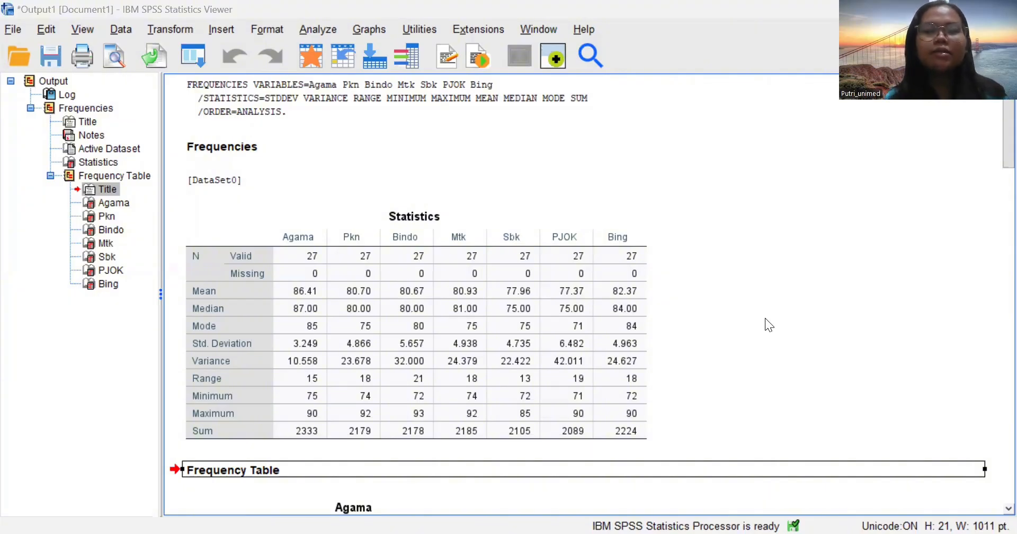
Examine the Statistics table and the frequency tables of all seven subjects, Agama through Bing, in the output
scroll(572, 309, "down", 3)
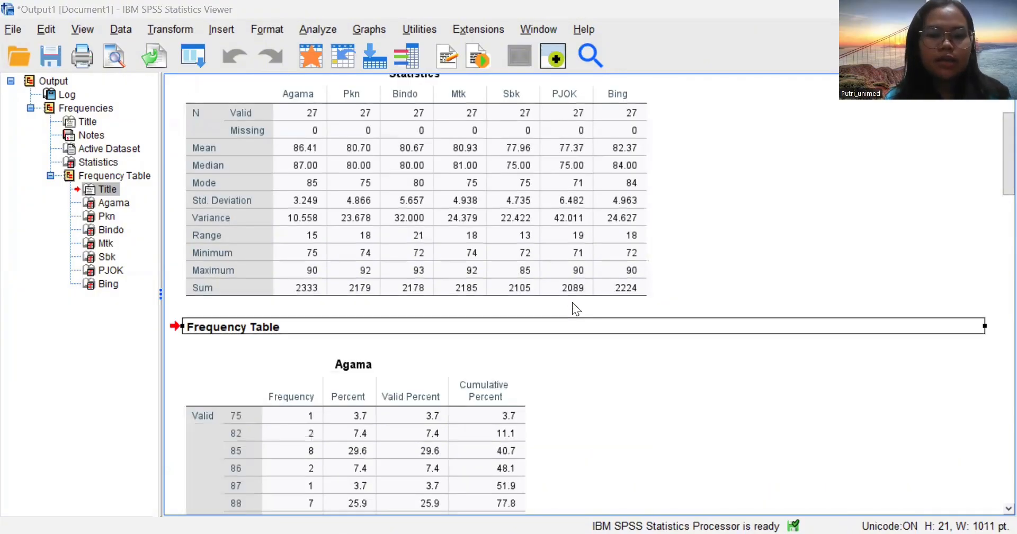
scroll(533, 263, "up", 2)
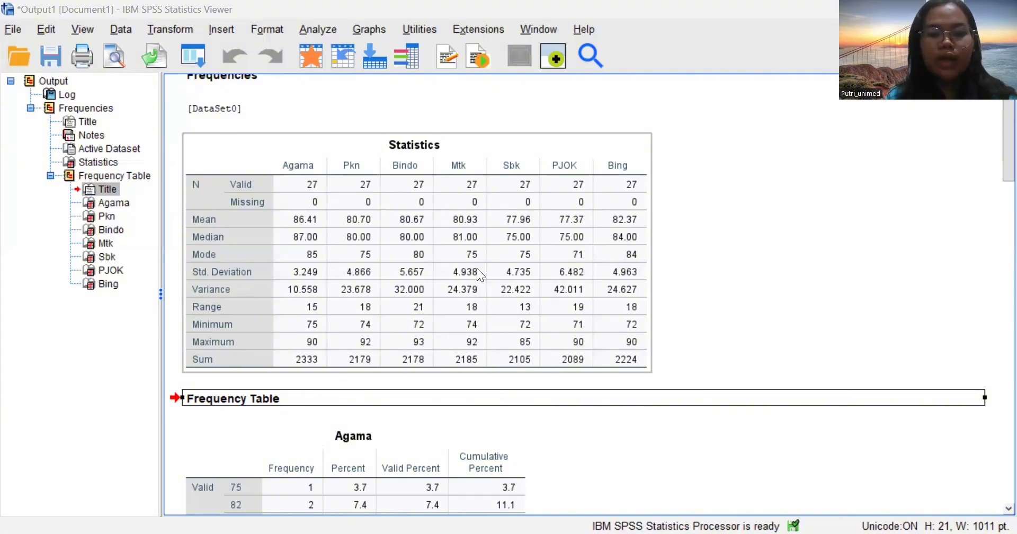
scroll(477, 268, "down", 8)
scroll(477, 269, "up", 4)
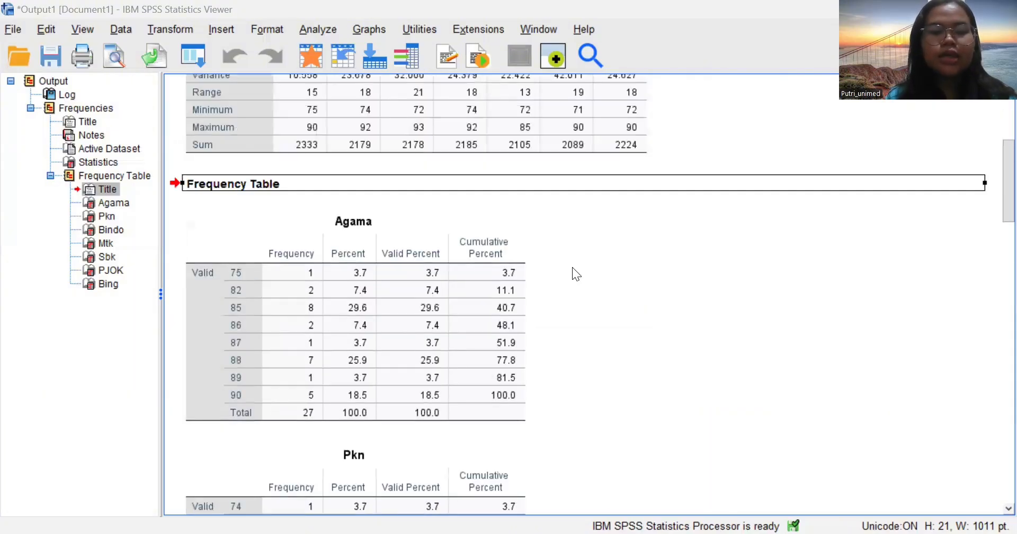
scroll(615, 297, "down", 3)
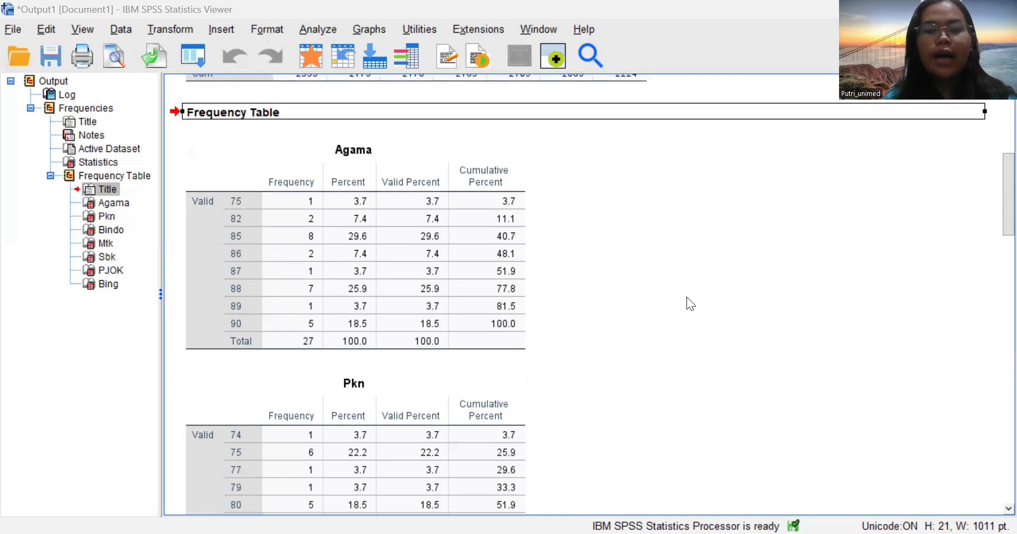
scroll(624, 281, "down", 15)
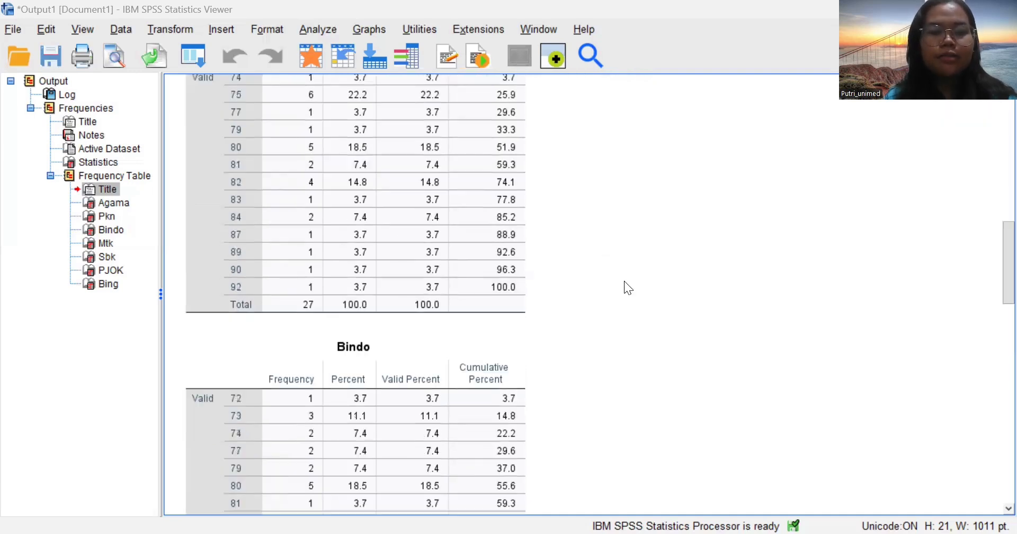
scroll(624, 281, "up", 18)
scroll(542, 273, "down", 10)
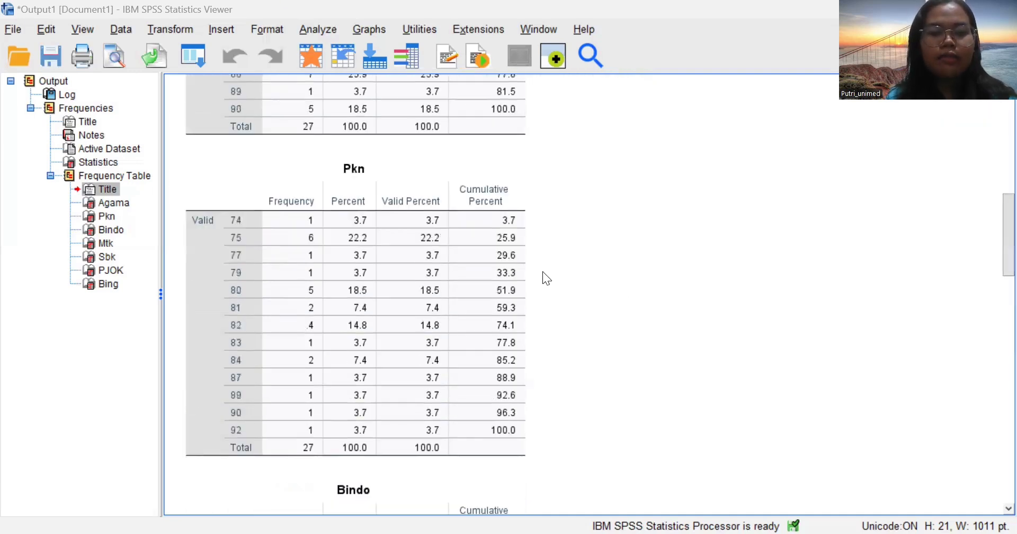
scroll(597, 308, "down", 10)
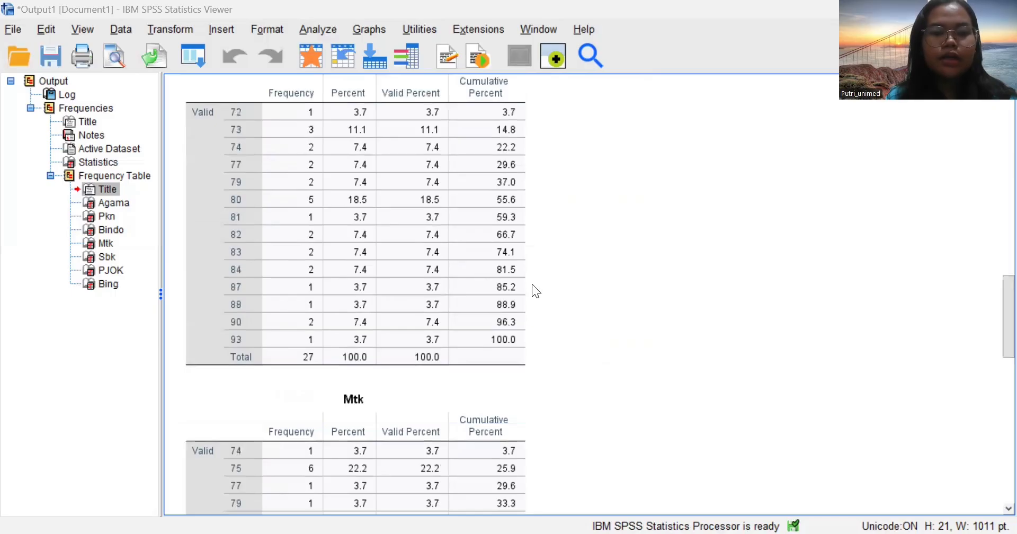
scroll(405, 229, "up", 2)
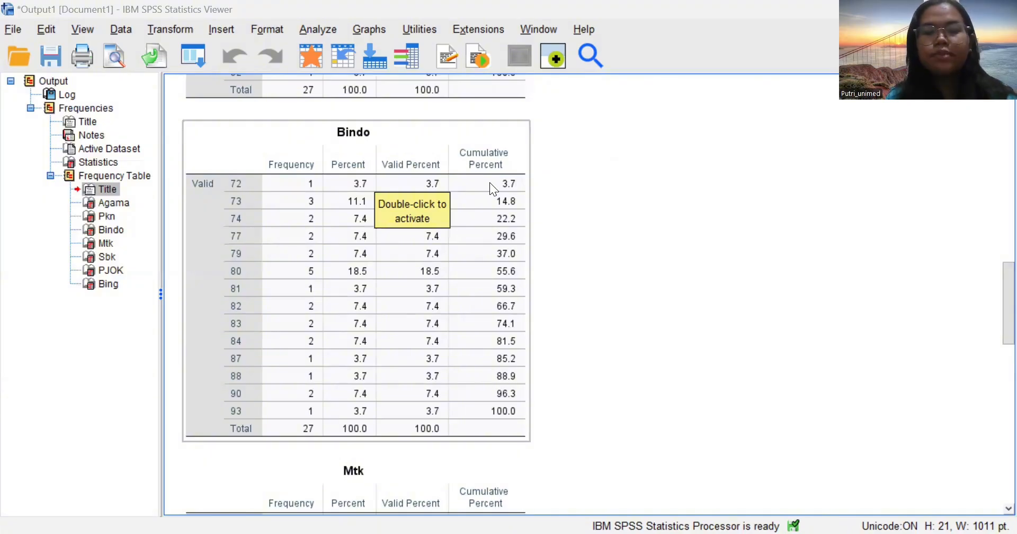
scroll(475, 286, "down", 5)
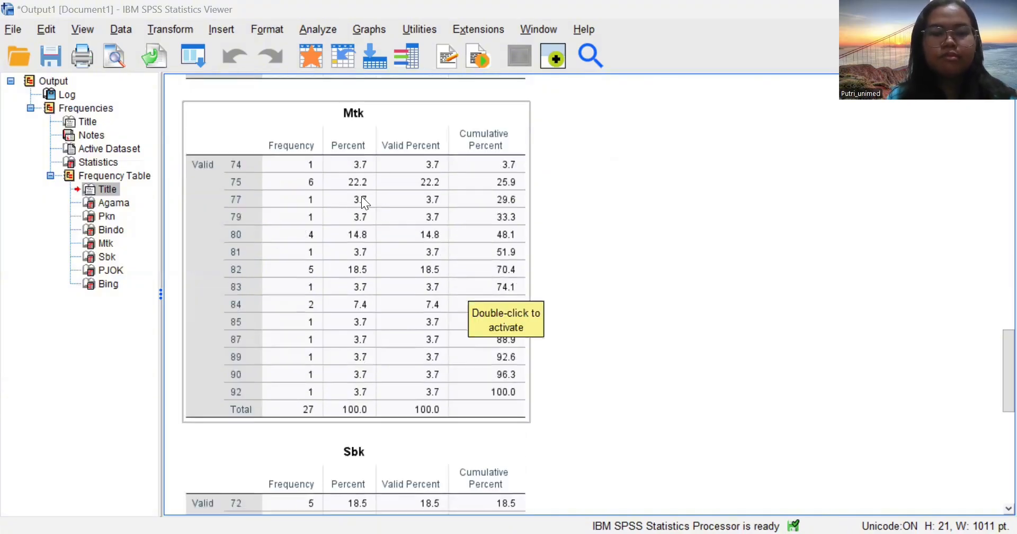
scroll(454, 289, "down", 9)
scroll(453, 271, "up", 3)
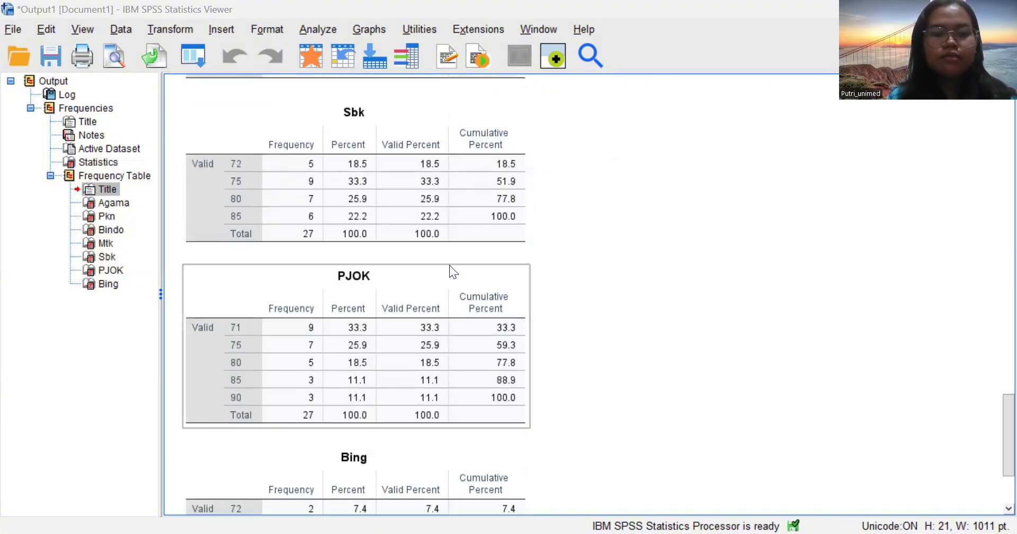
scroll(484, 425, "down", 3)
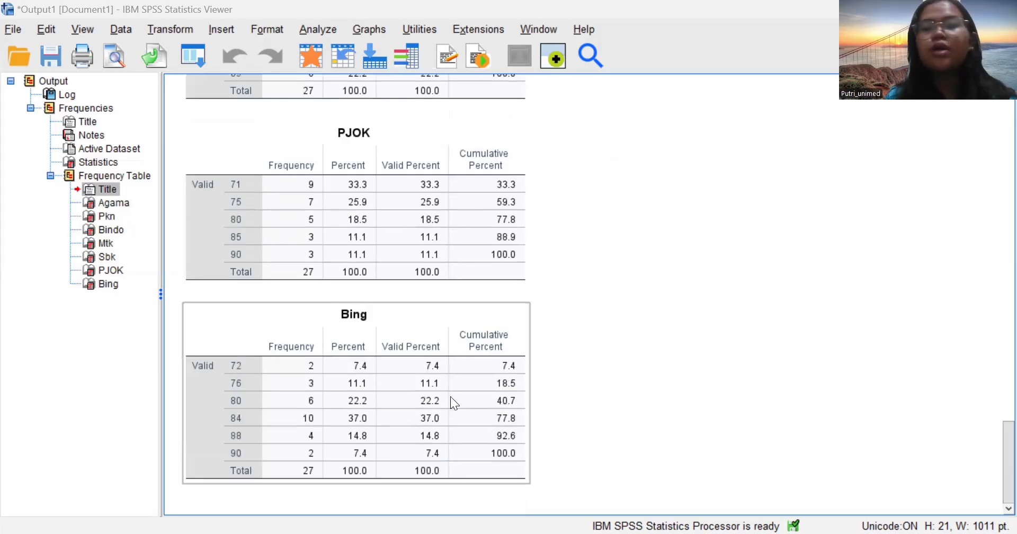
scroll(630, 246, "up", 20)
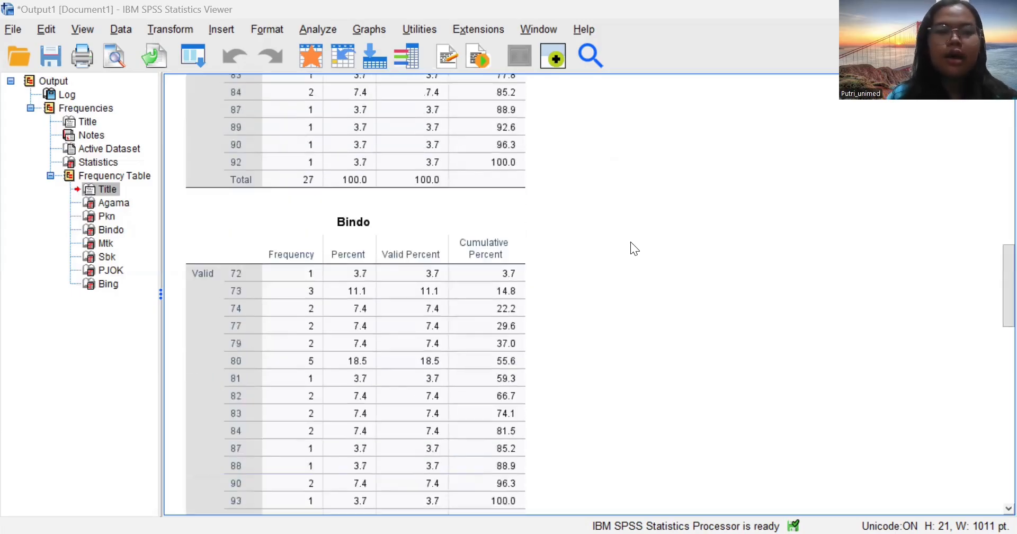
scroll(631, 241, "up", 15)
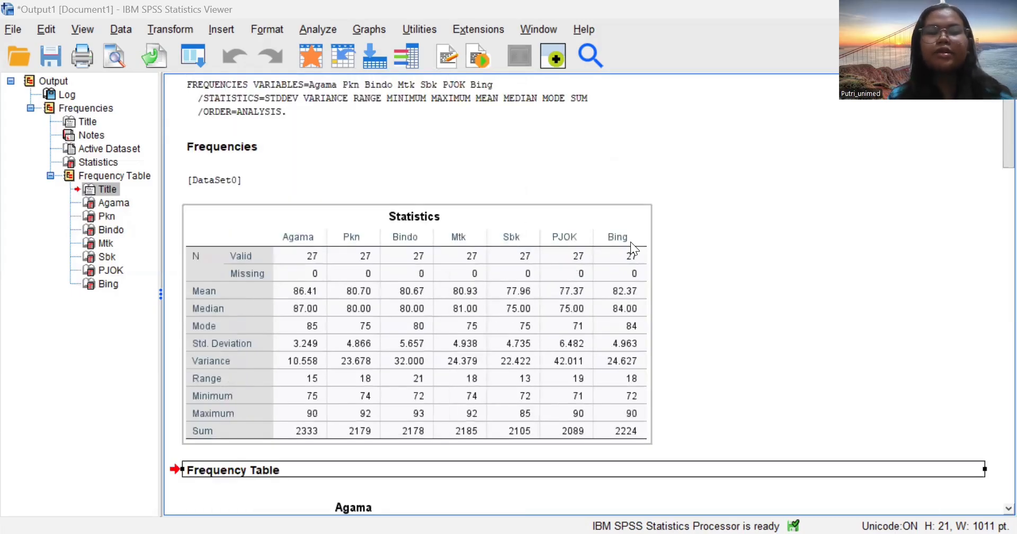